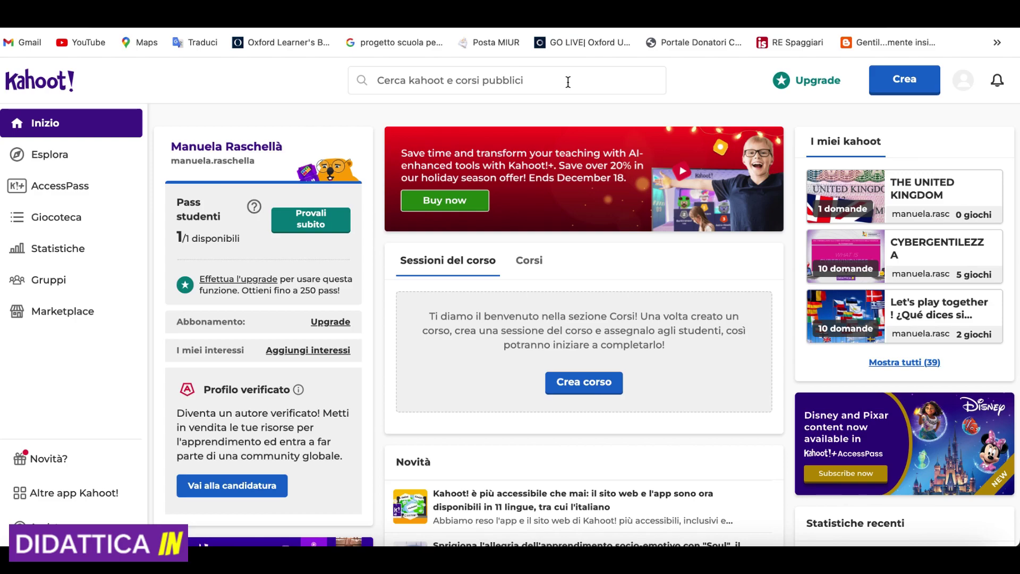
- Search the public kahoots for "cybergentilezza" and open the CYBERGENTILEZZA kahoot
left_click(567, 82)
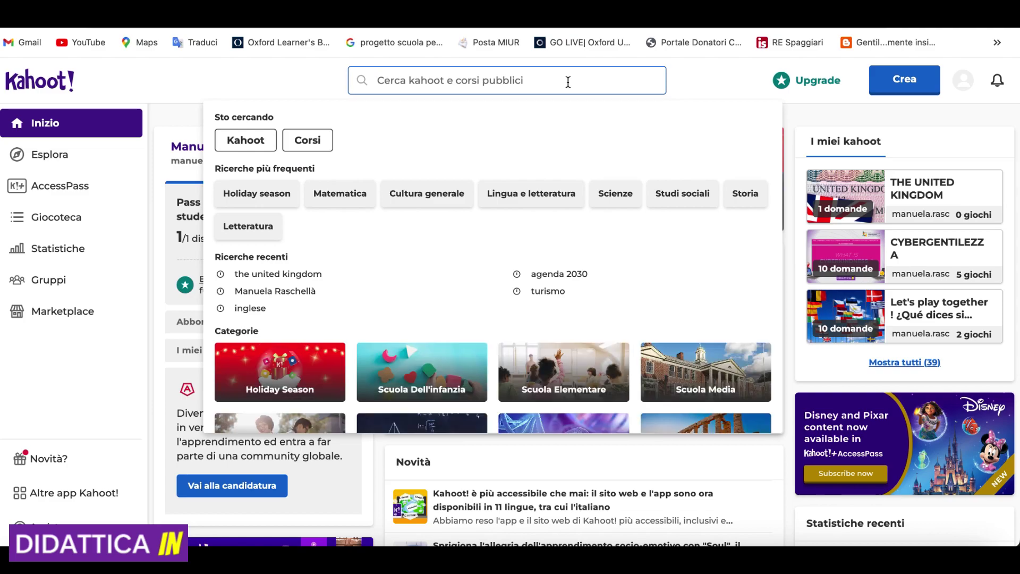
type("cybergentilezza")
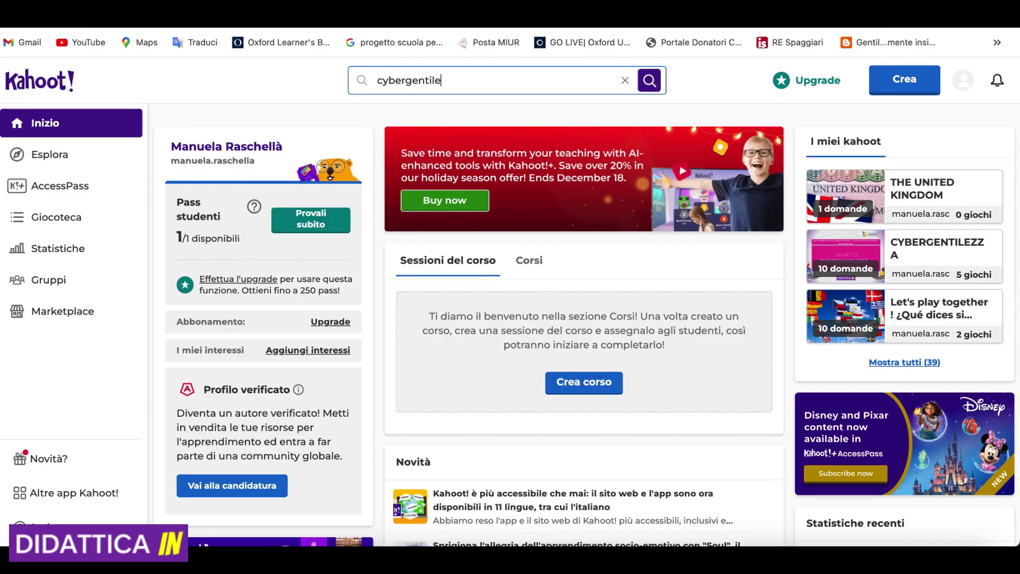
key("Return")
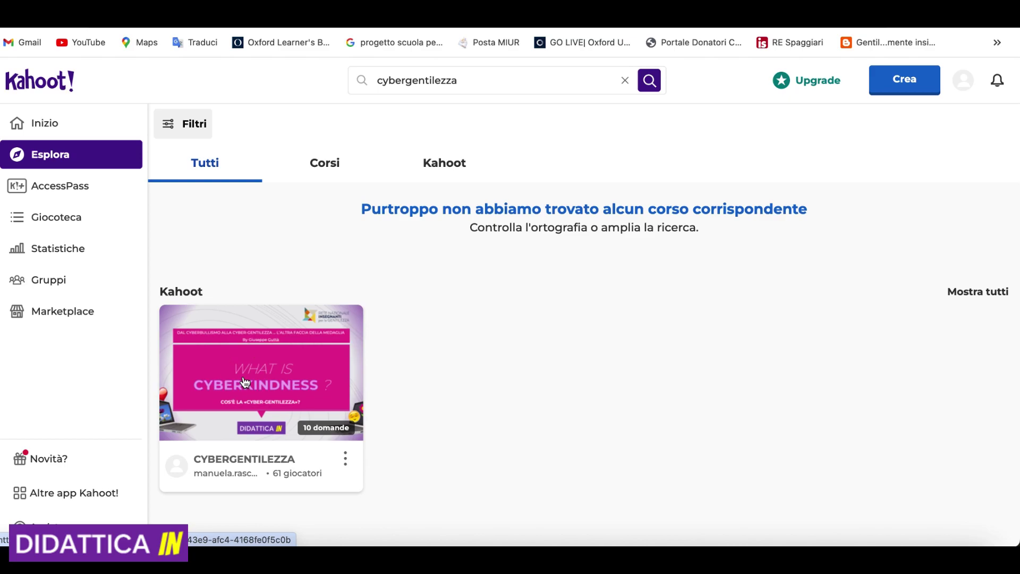
left_click(244, 381)
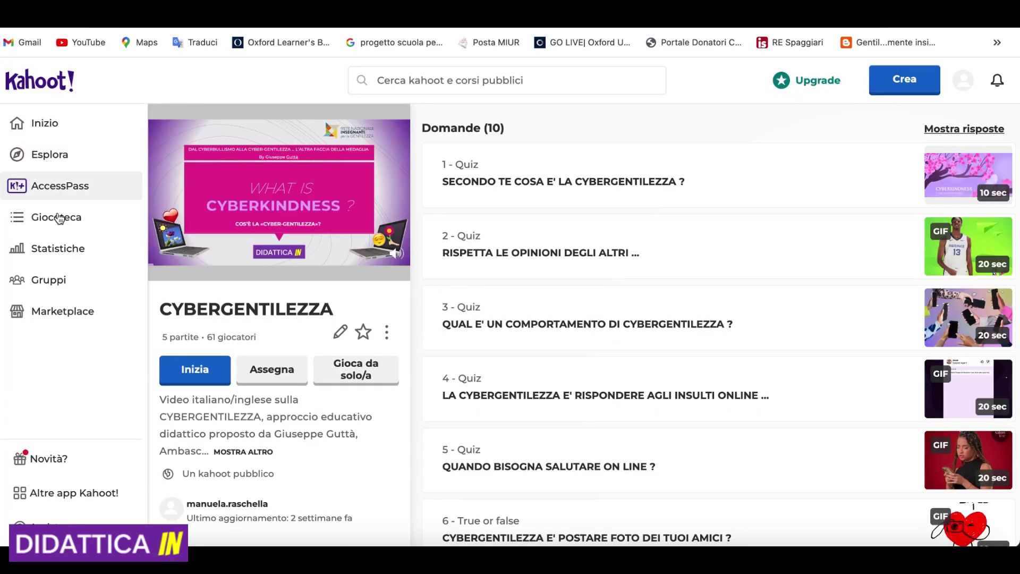
- From the kahoot library, create a new blank kahoot from scratch
left_click(56, 214)
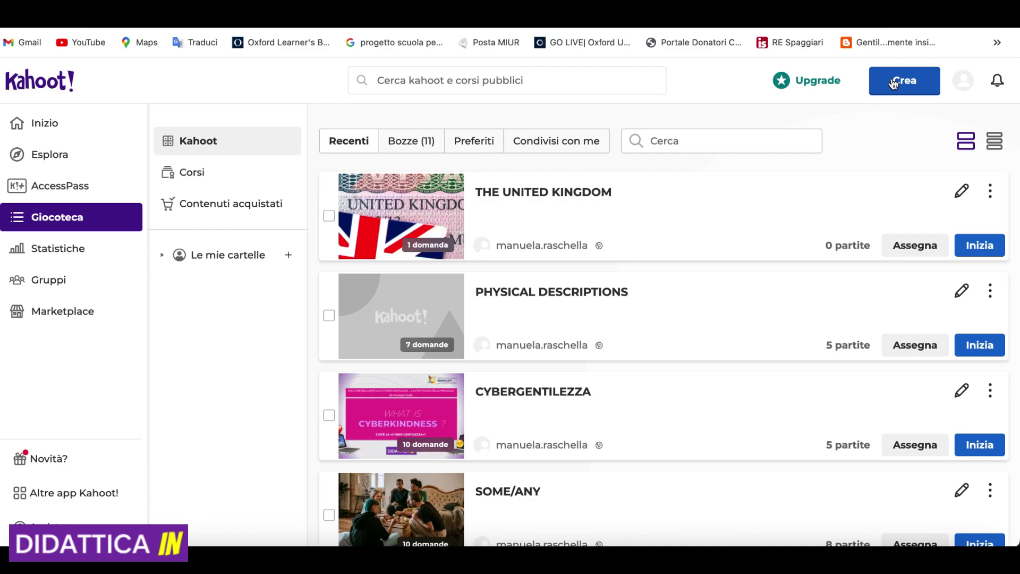
left_click(894, 84)
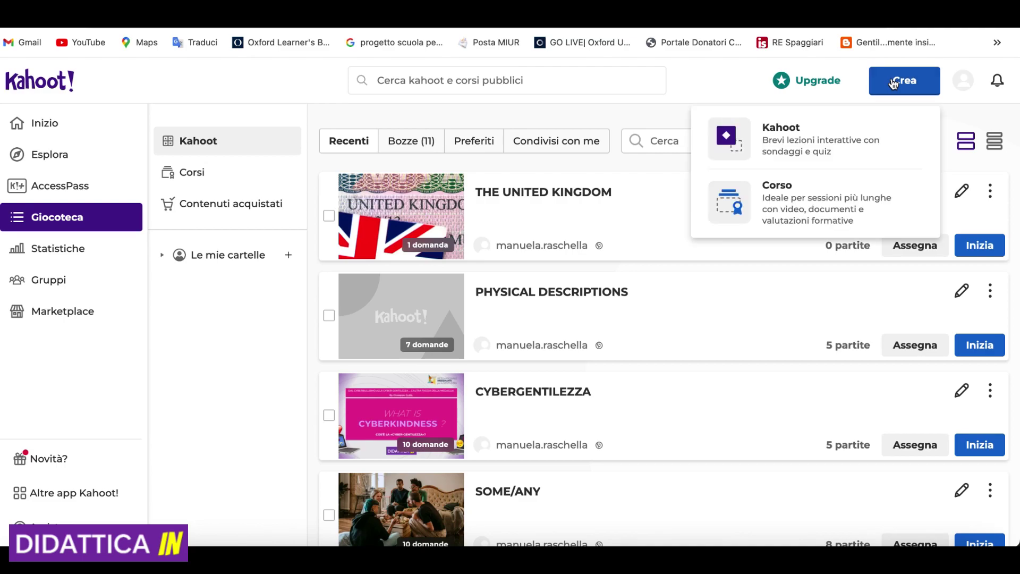
left_click(805, 139)
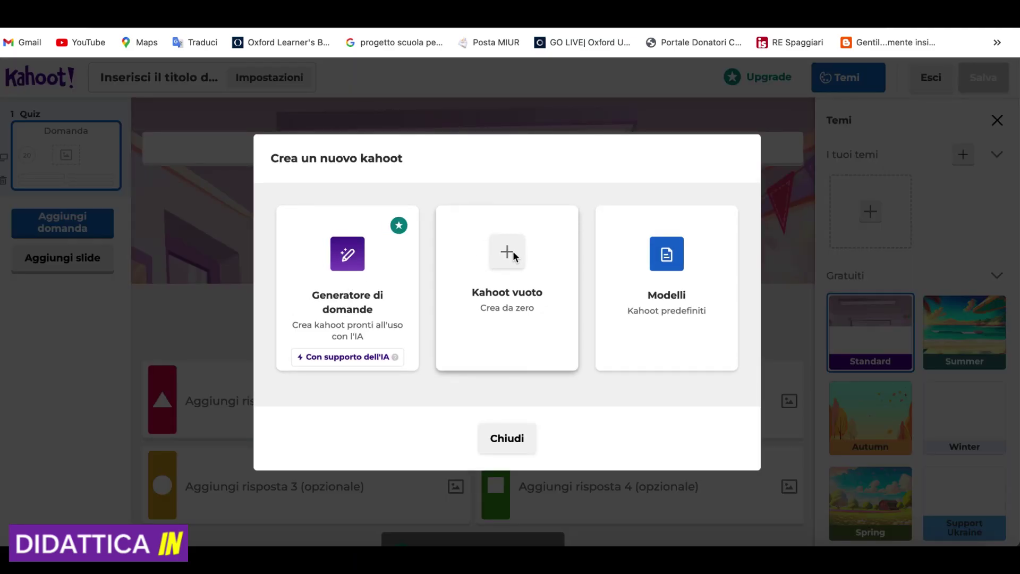
left_click(513, 256)
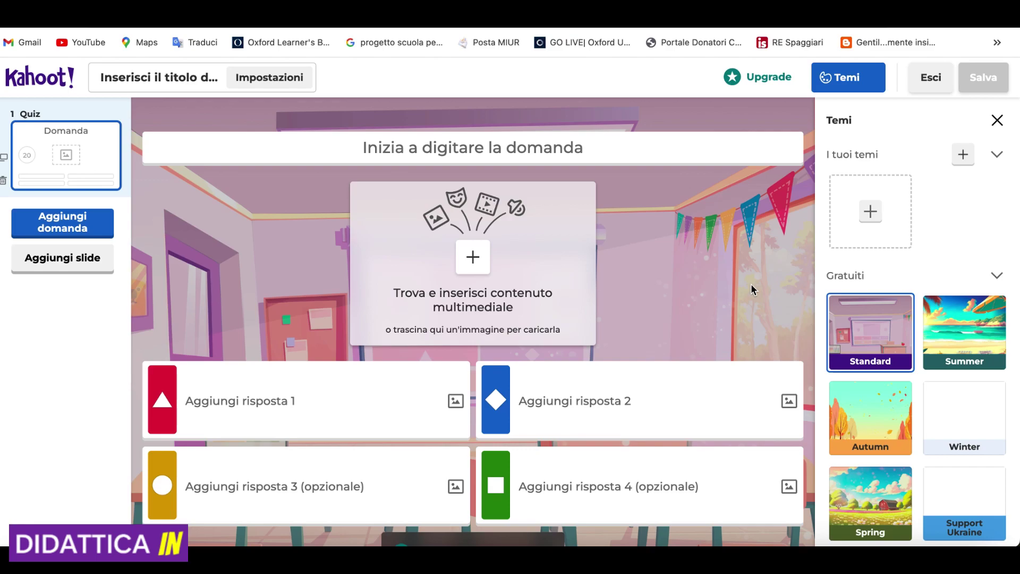
scroll(892, 451, "down", 2)
scroll(892, 450, "down", 4)
scroll(892, 449, "up", 4)
scroll(892, 449, "up", 2)
- Title the kahoot "AGENDA 2030" and enter the description "Scopriamo insieme AGENDA 2030"
left_click(144, 79)
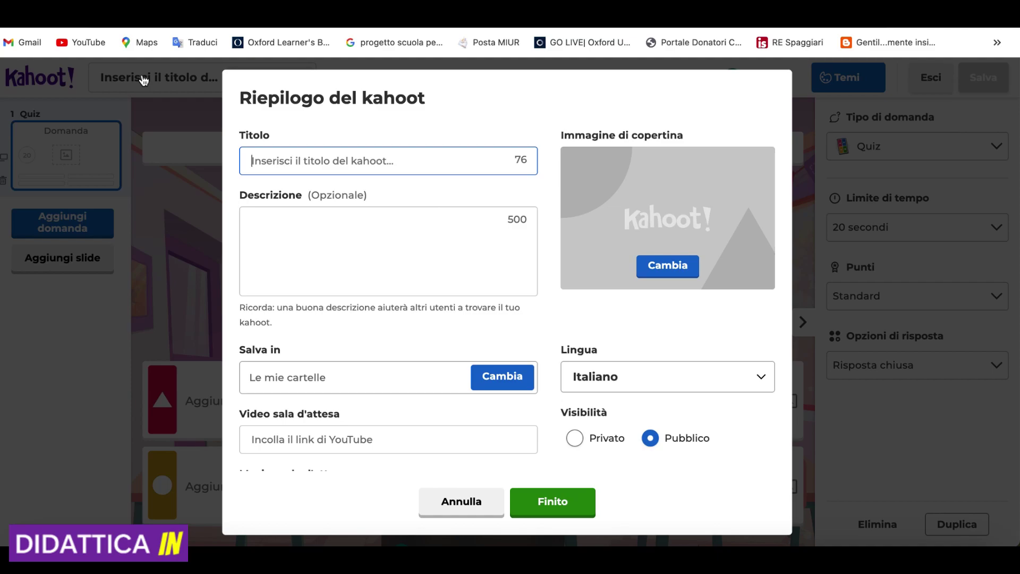
type("Agen")
key("BackSpace")
key("BackSpace")
key("BackSpace")
key("BackSpace")
type("AGENDA 2030")
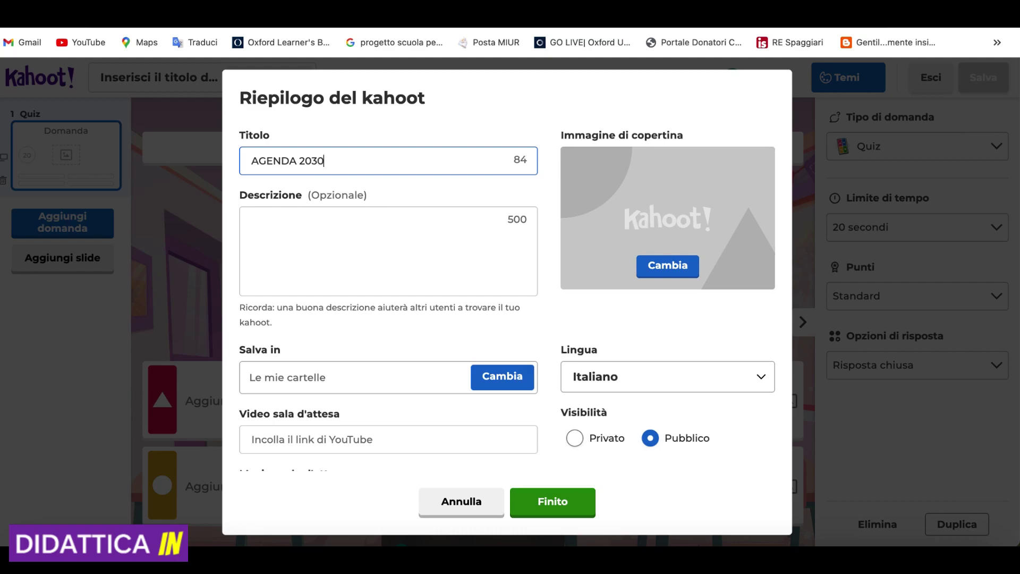
left_click(360, 245)
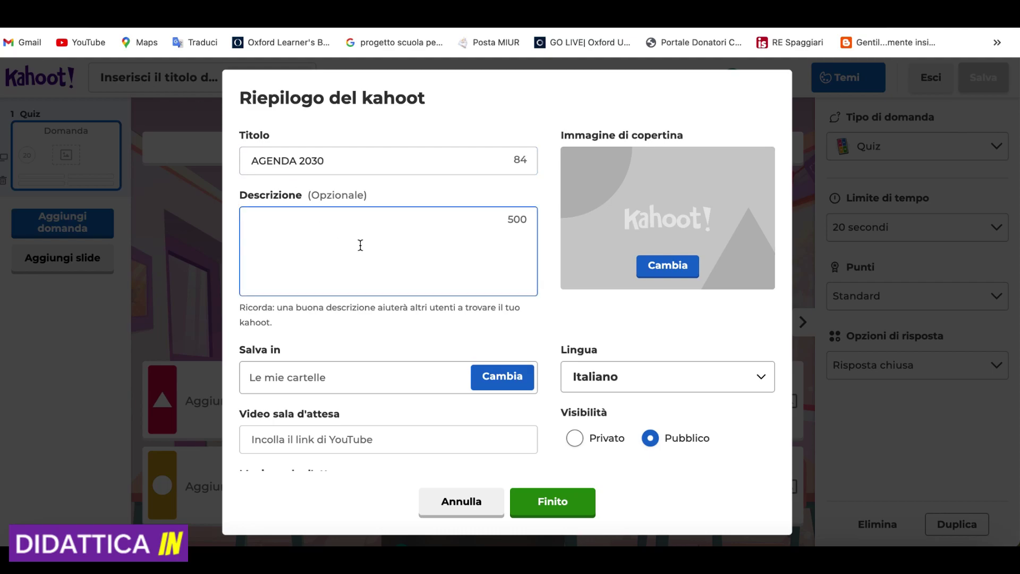
type("Scopi")
type("iamo insieme AGENDA 2030")
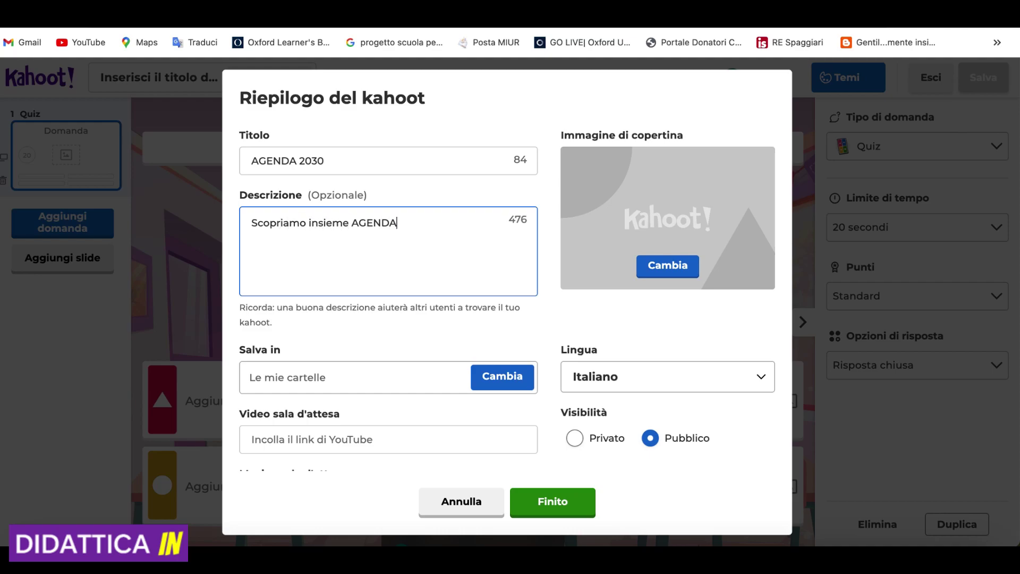
- Search Getty Images for "agenda 2030", use the picture of a hand placing icon blocks as cover image, and confirm the kahoot summary
left_click(665, 268)
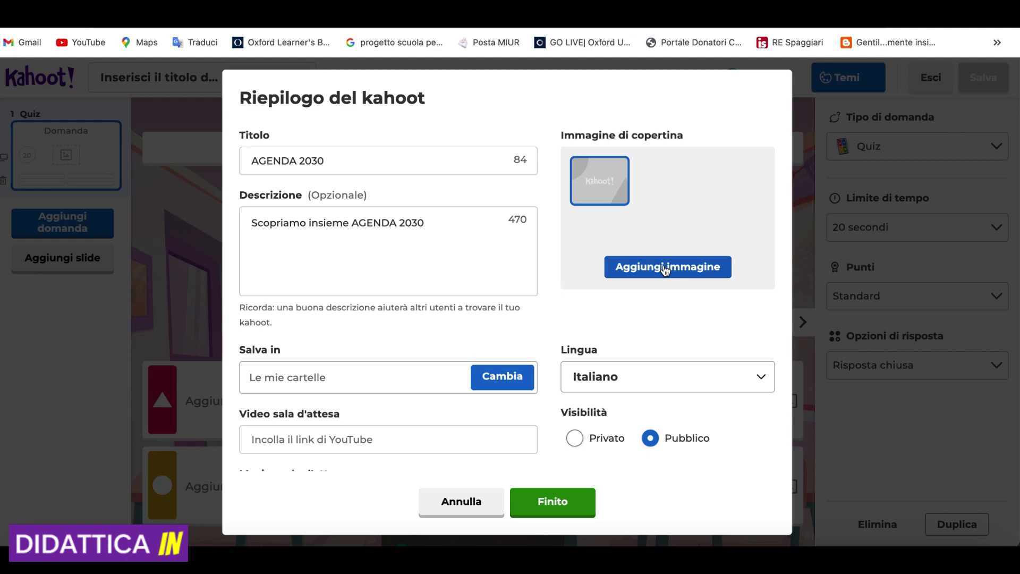
left_click(666, 268)
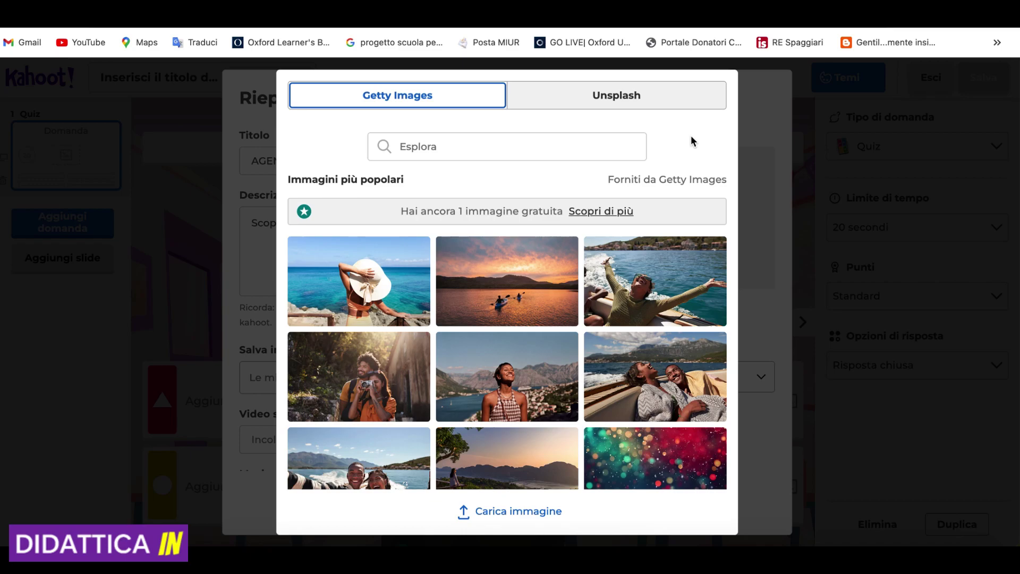
left_click(459, 143)
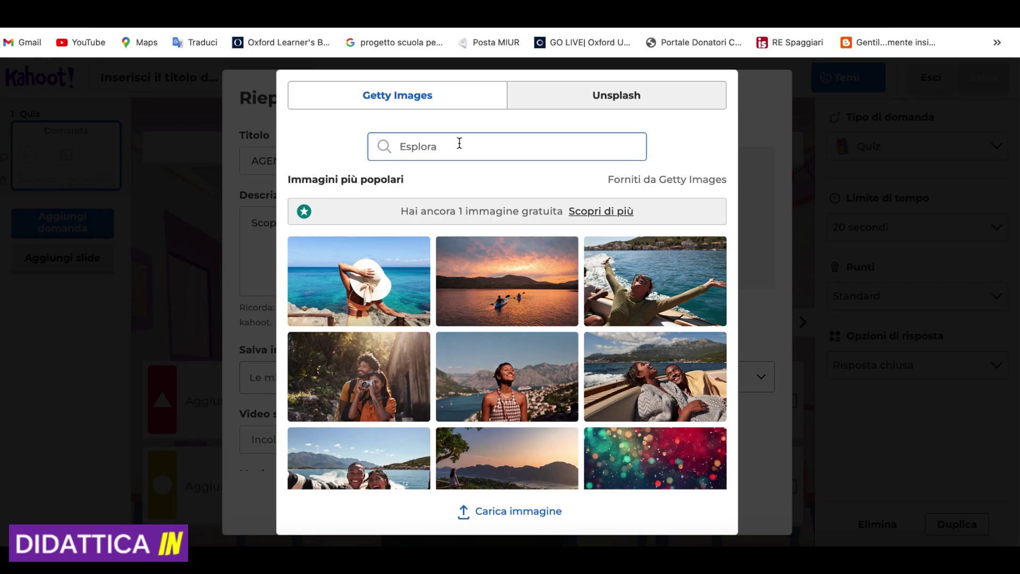
type("agenda 2030")
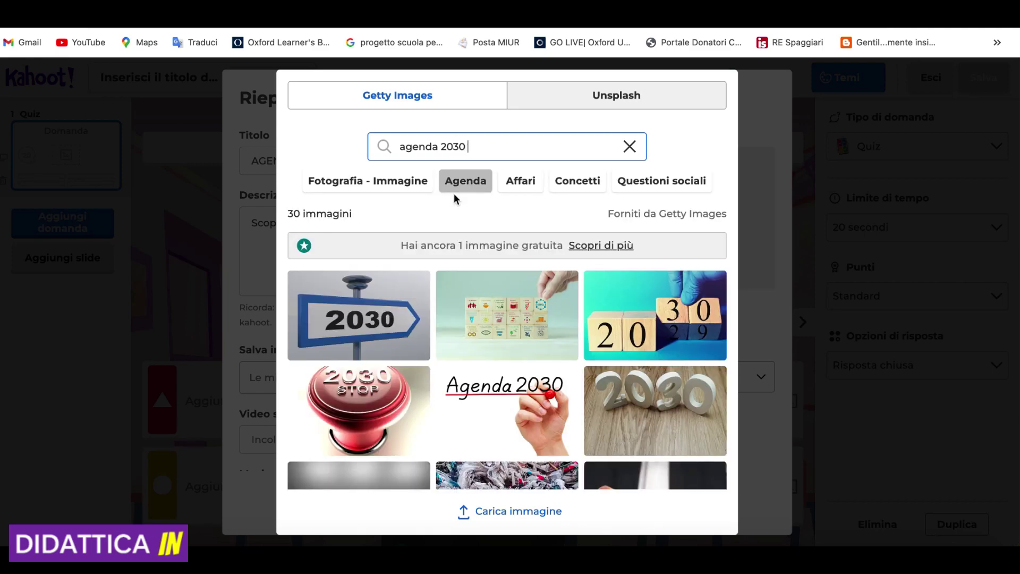
left_click(508, 325)
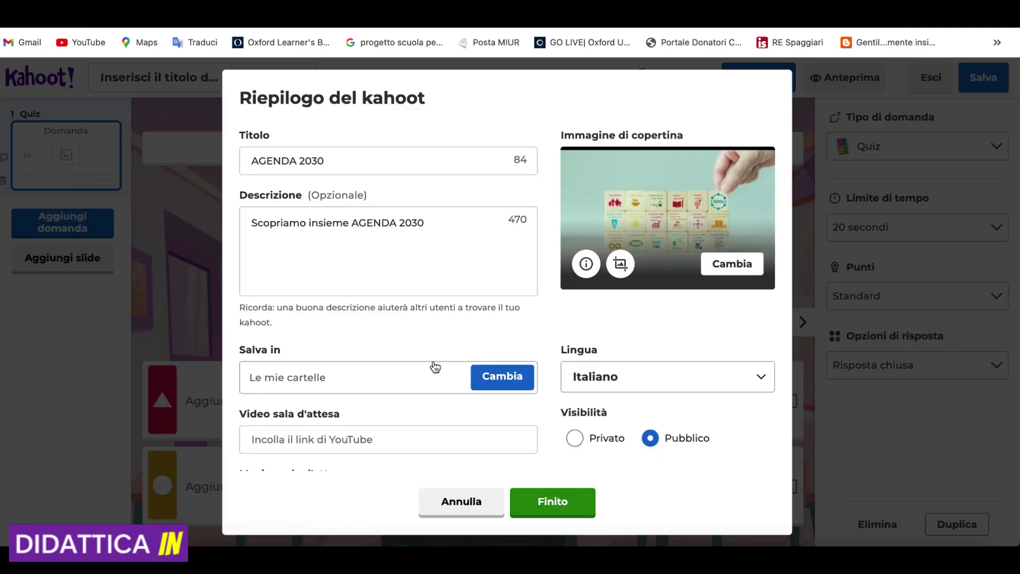
scroll(423, 397, "down", 2)
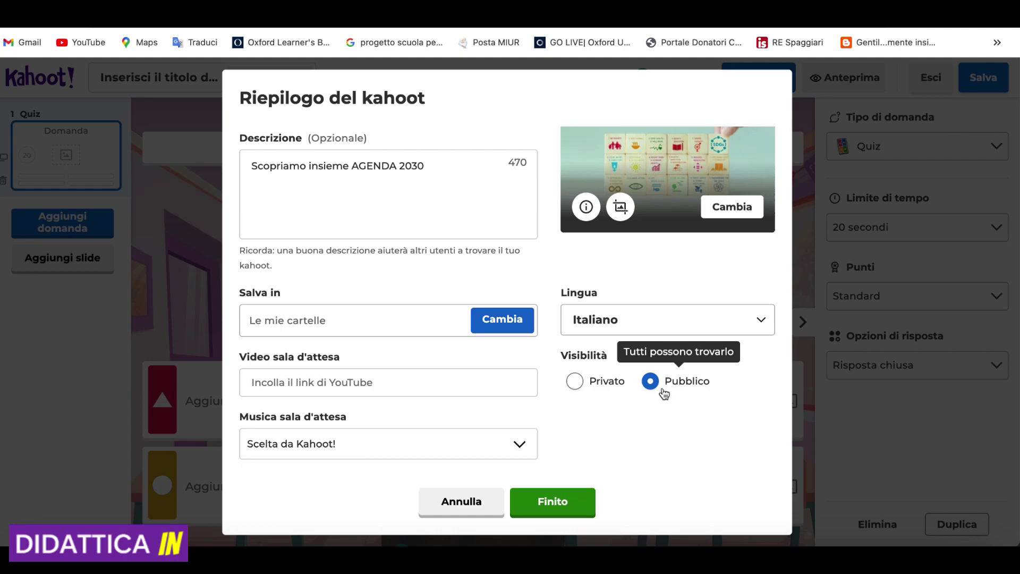
left_click(555, 504)
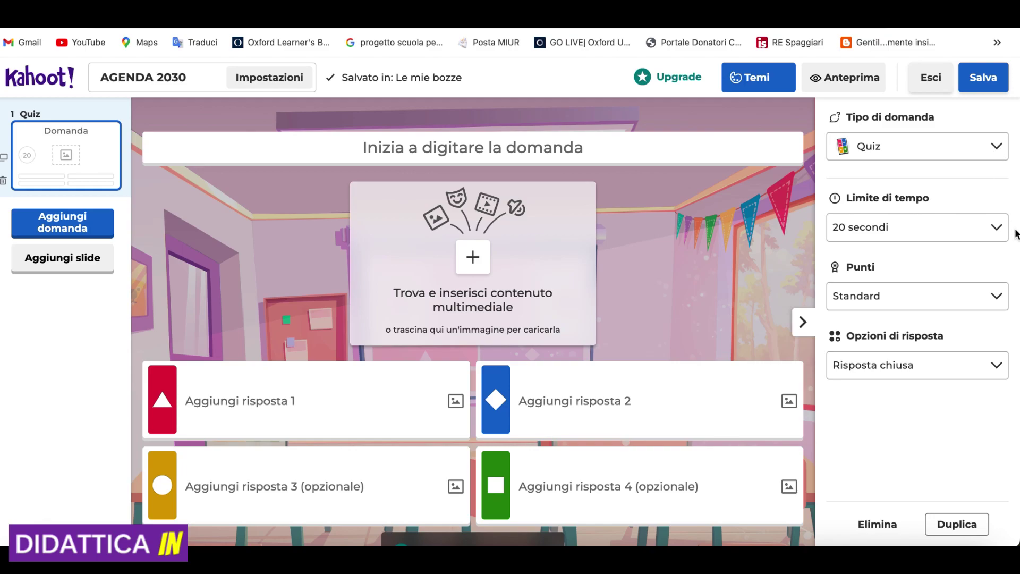
- Set the first quiz question's time limit to 10 seconds and enter the question text "COSA E' AGENDA 2030 ?"
left_click(995, 231)
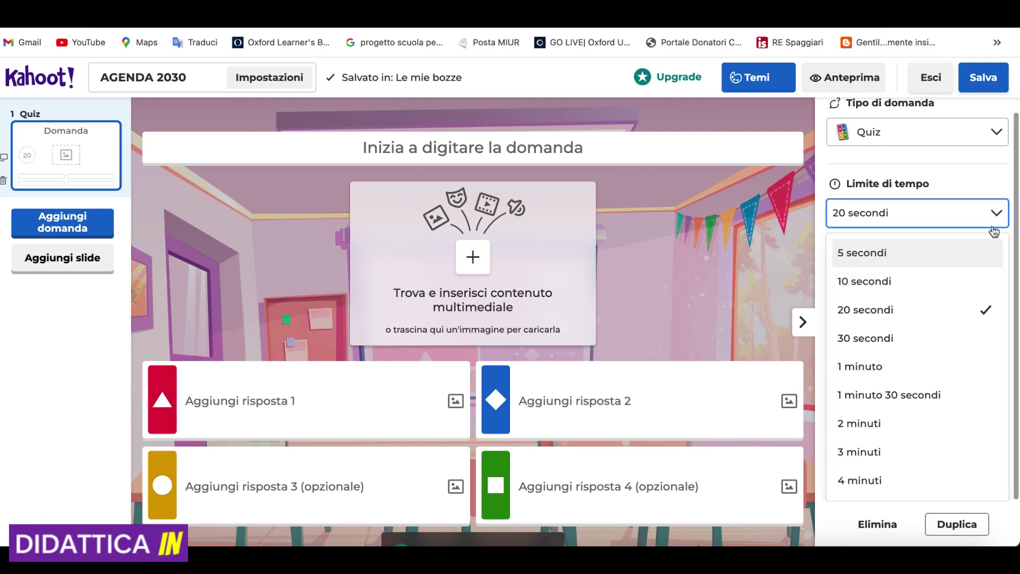
left_click(945, 292)
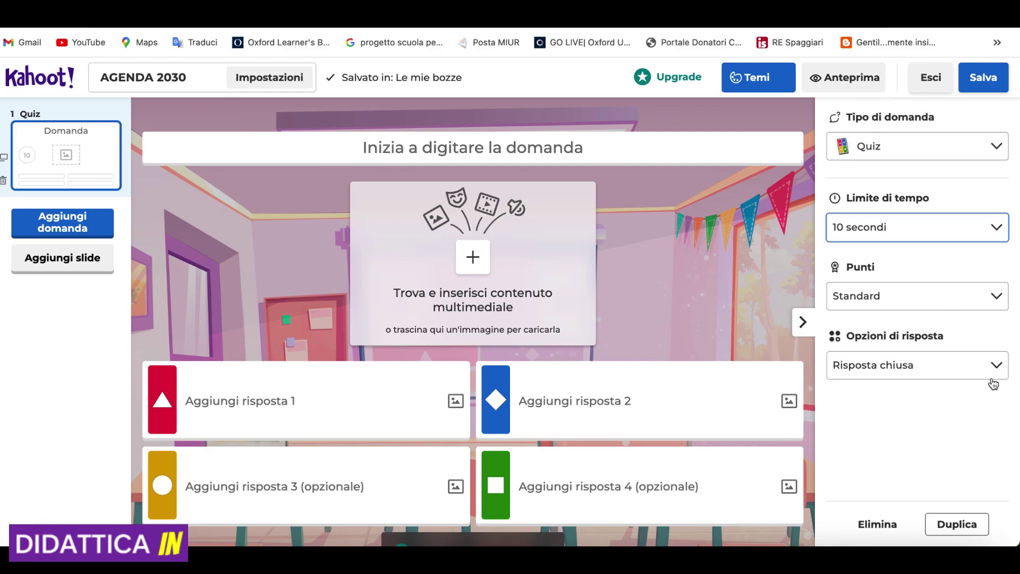
left_click(406, 143)
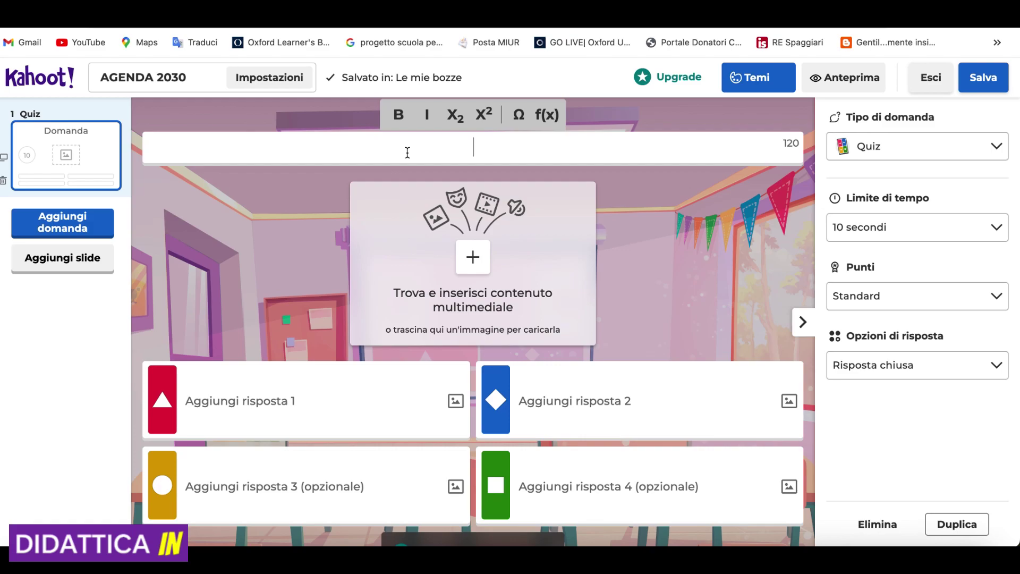
type("co")
key("BackSpace")
key("BackSpace")
key("Caps_Lock")
type("QUANDO")
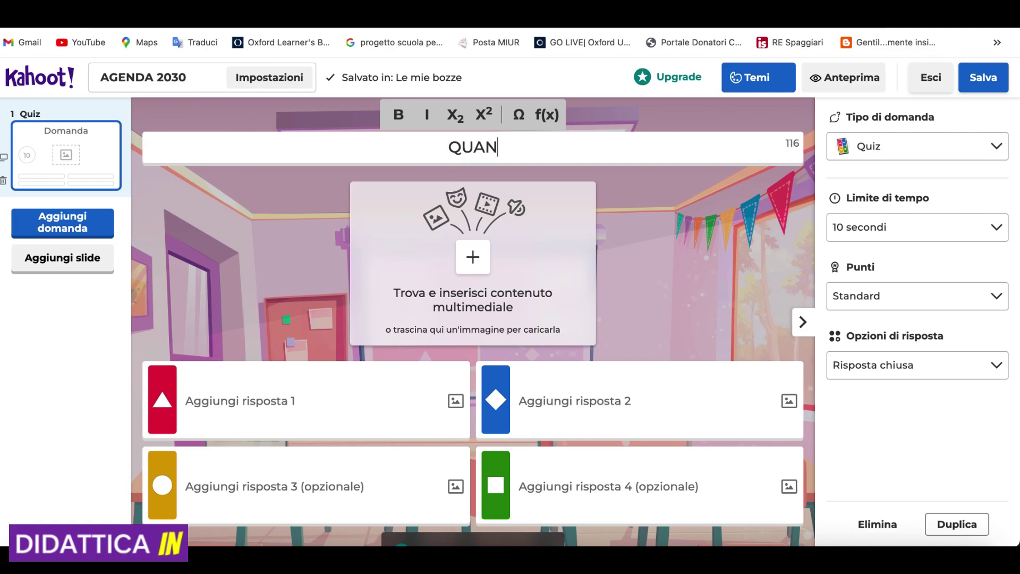
key("BackSpace")
key("BackSpace")
key("BackSpace")
key("BackSpace")
key("BackSpace")
key("BackSpace")
type("CO")
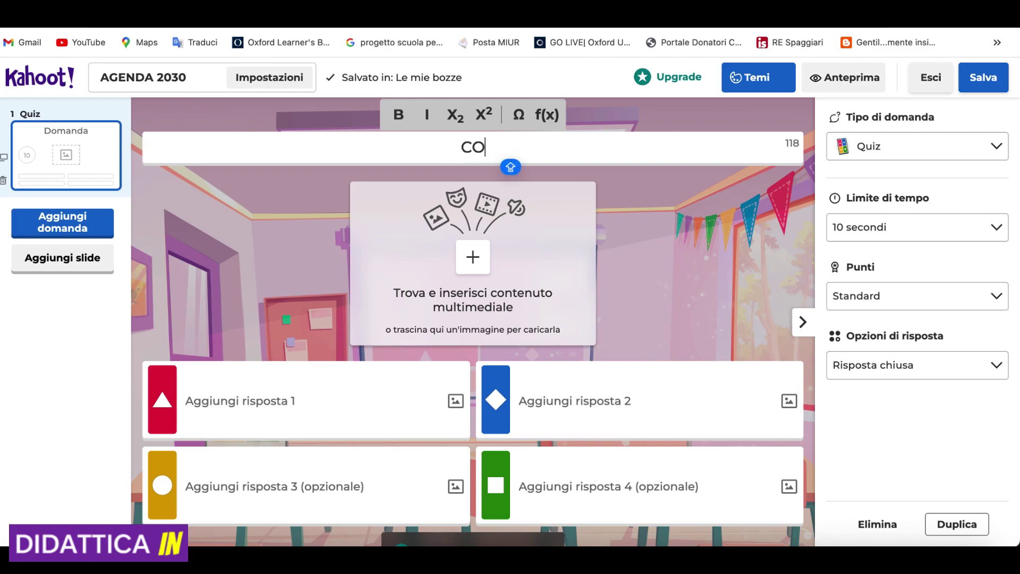
type("SA E' AG")
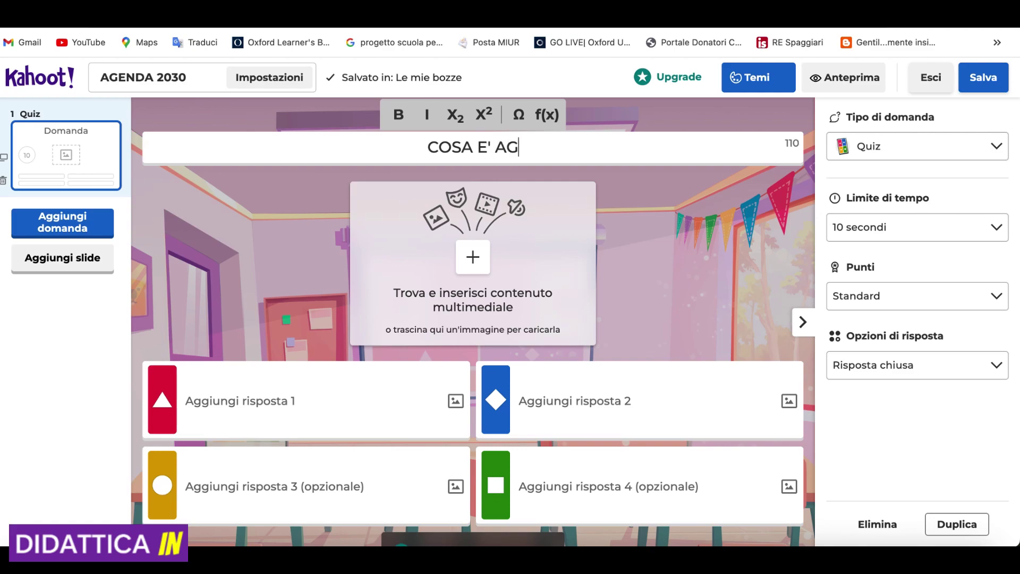
type("ENDA D203")
key("BackSpace")
key("BackSpace")
key("BackSpace")
key("BackSpace")
type("2030 ?")
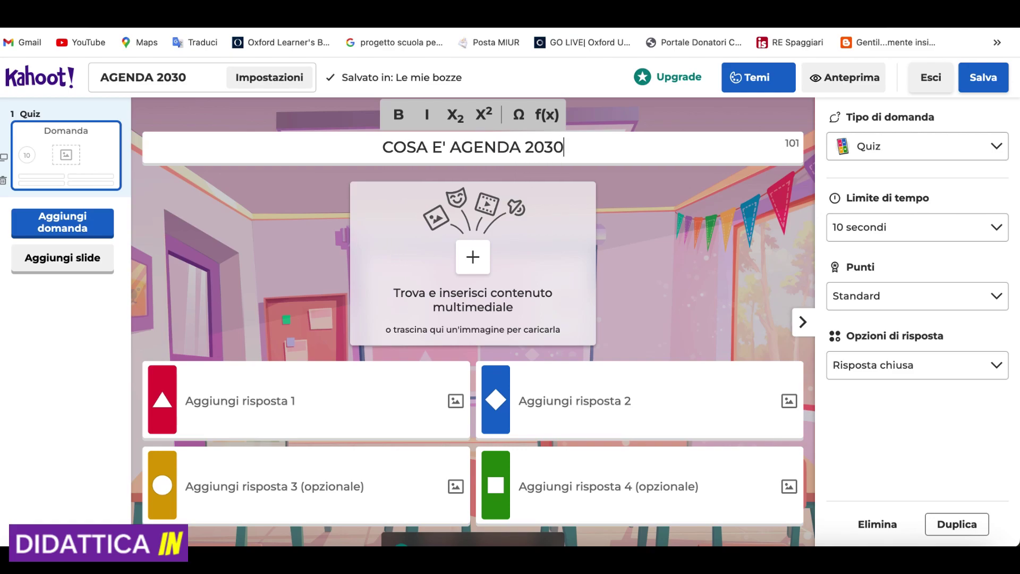
- Enter the answers "UN LIBRO", "UN DOCUMENTO", "UN FILM" and "UNA CANZONE" in order, and mark "UN DOCUMENTO" as correct
left_click(277, 402)
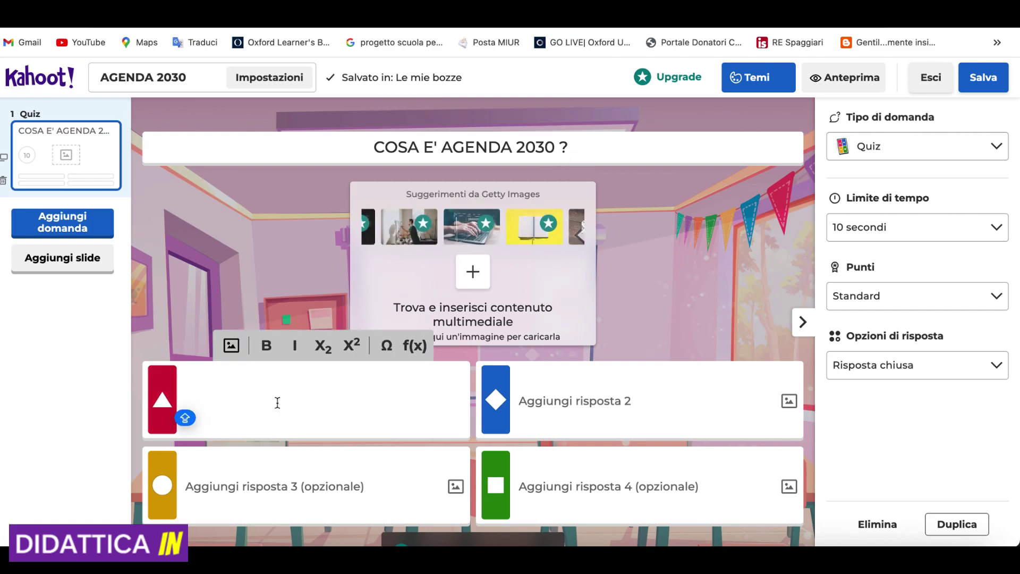
type("UN LIBRO")
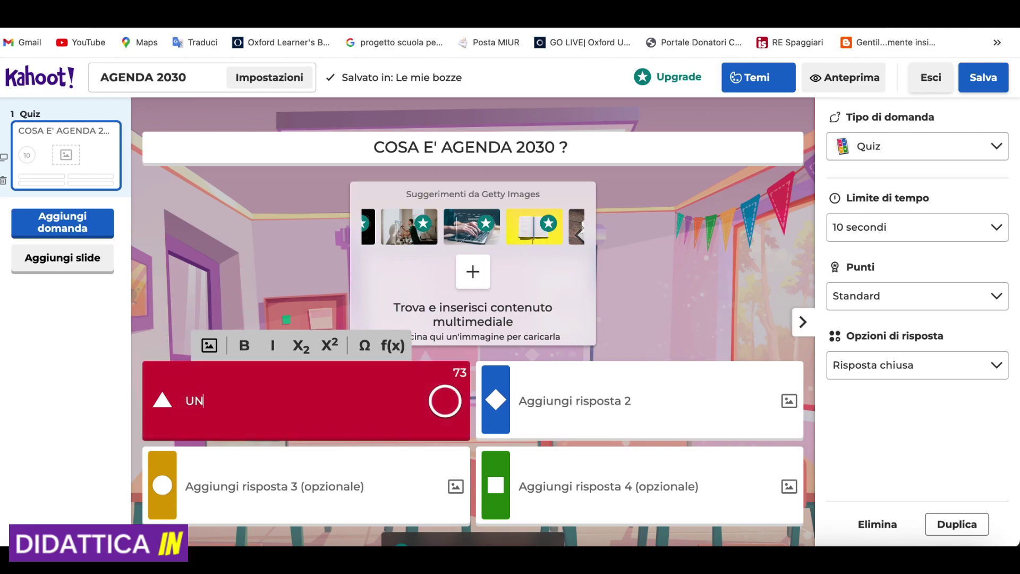
left_click(588, 406)
type("UN DOCUMENTO")
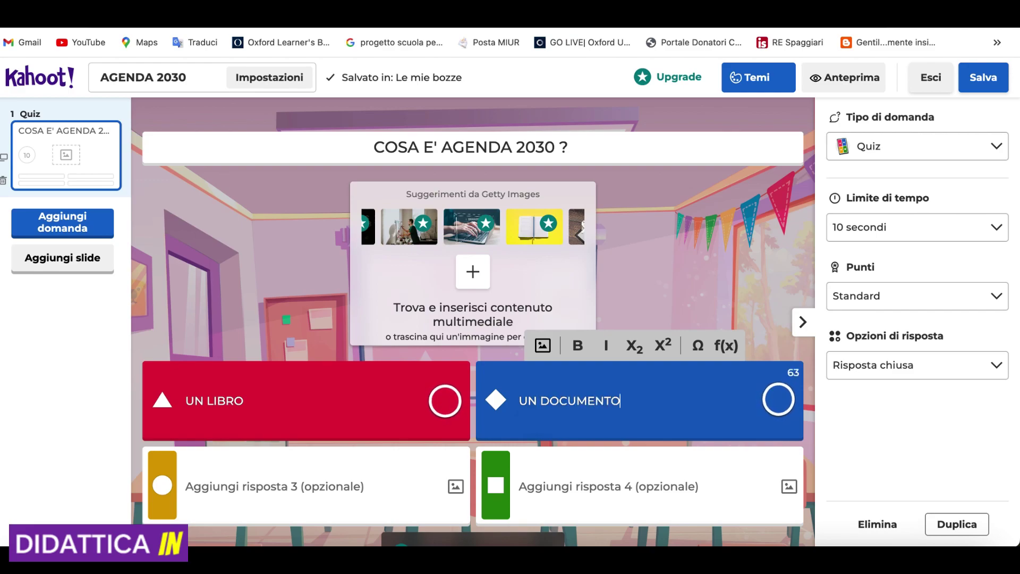
left_click(372, 488)
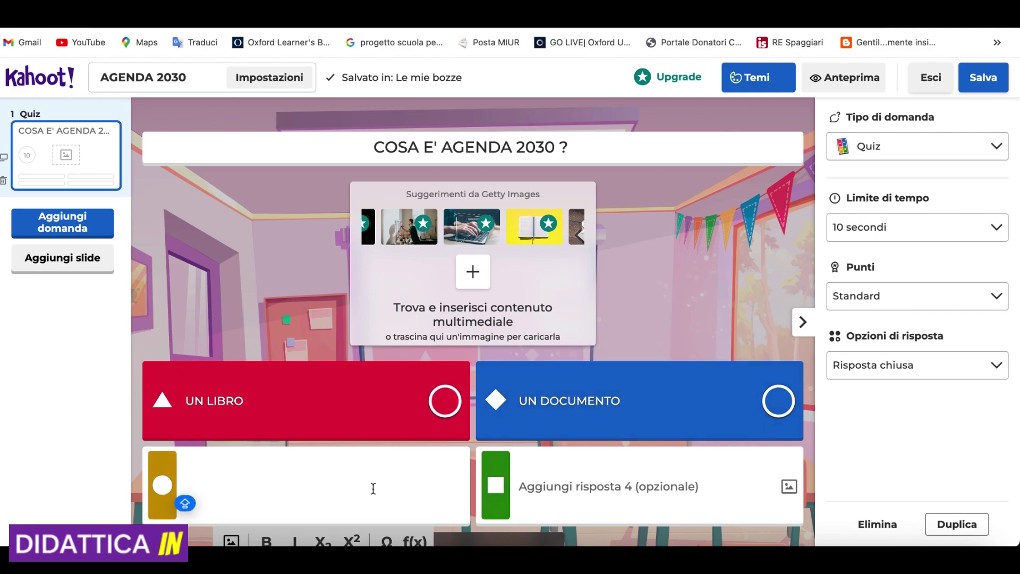
type("UN FILM")
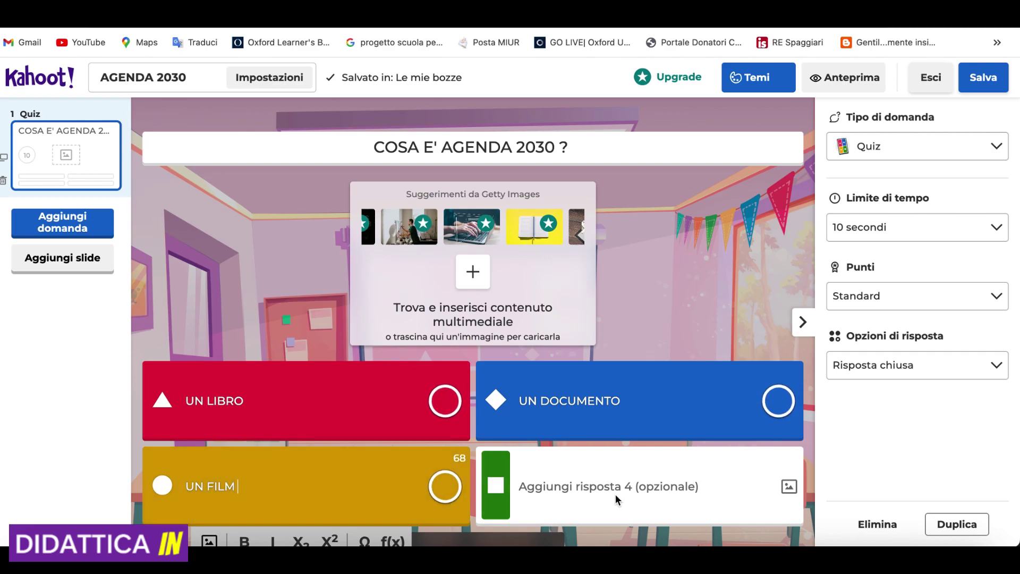
left_click(544, 483)
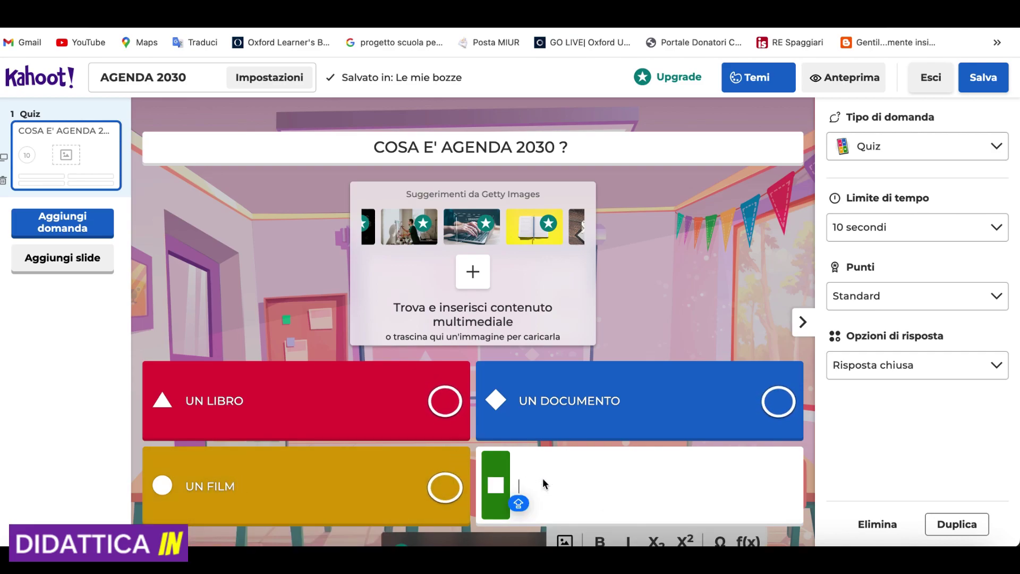
type("UNA CANZONE")
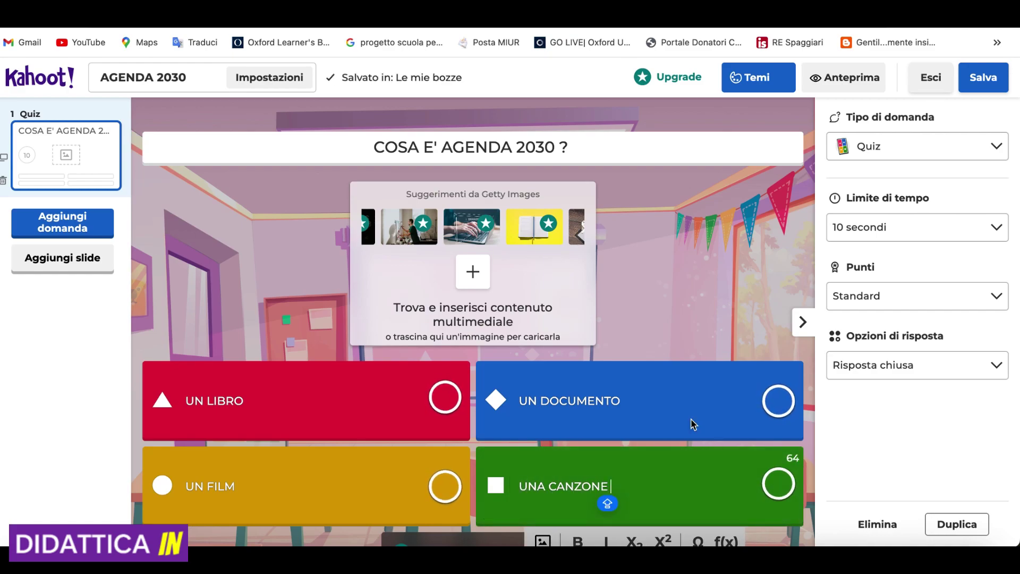
left_click(778, 401)
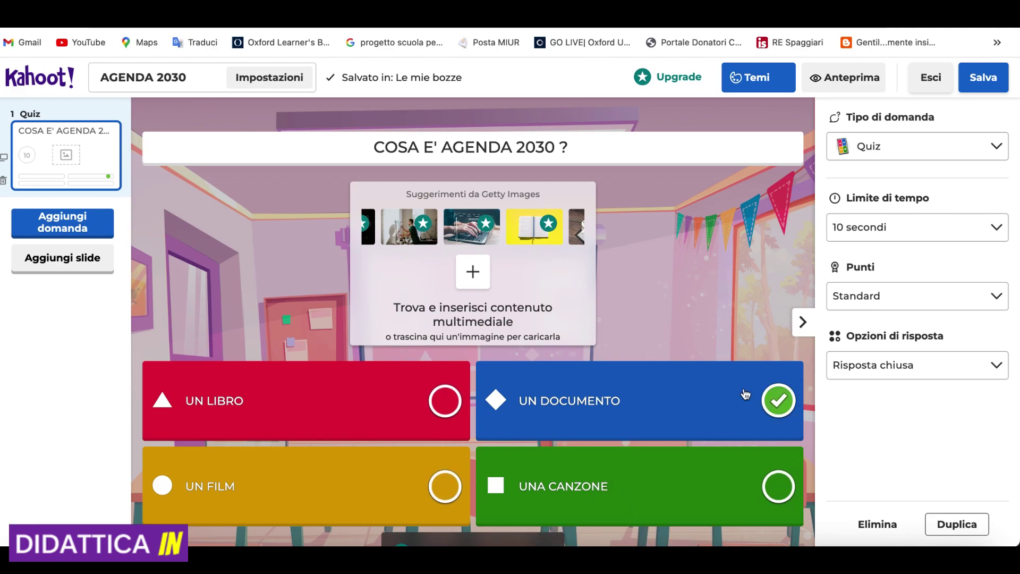
- Search Getty Images for "AGENDA 2030" and insert the picture of a hand underlining the handwritten words "Agenda 2030" into the first question
left_click(473, 273)
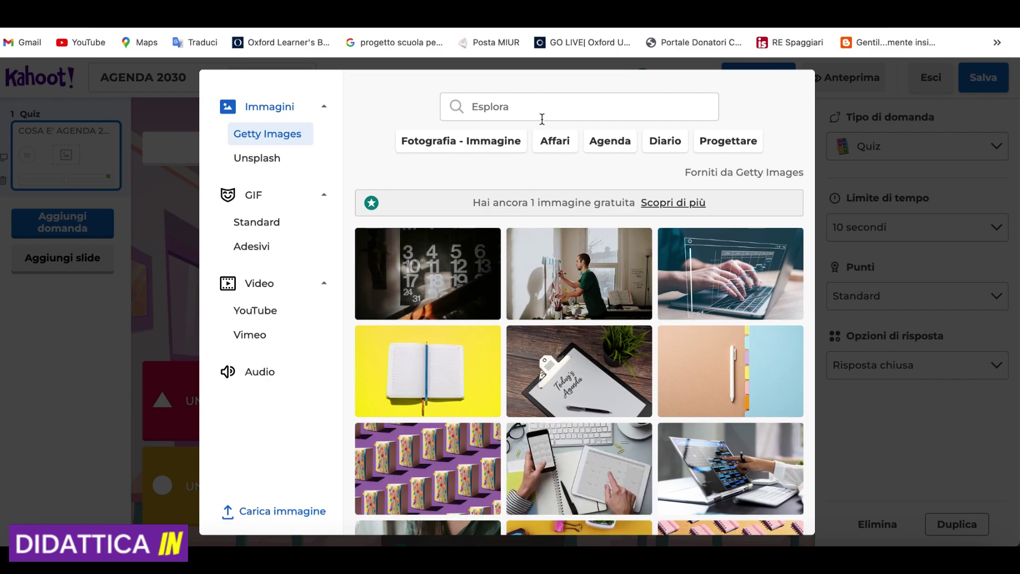
left_click(540, 109)
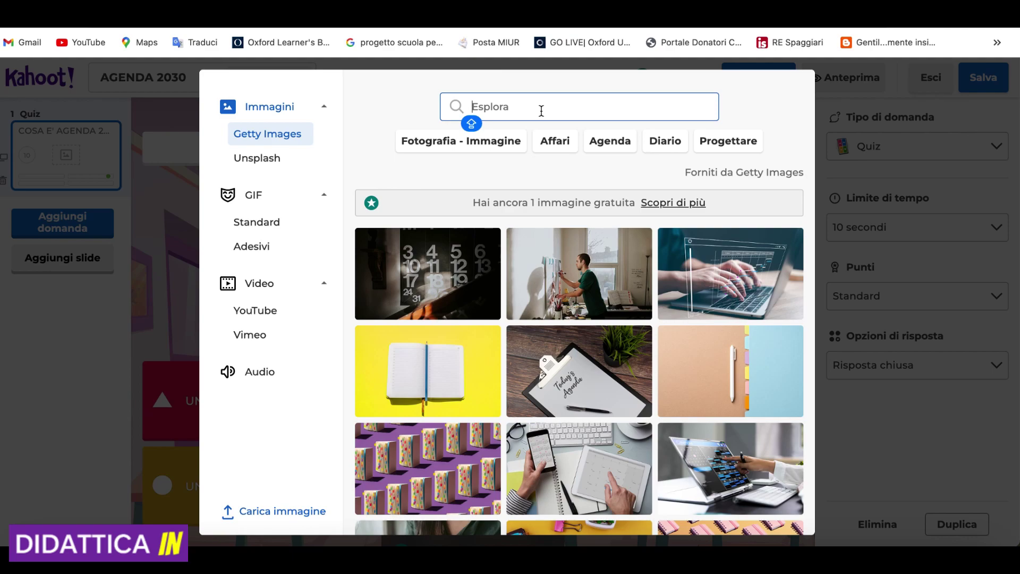
type("AGENDA D")
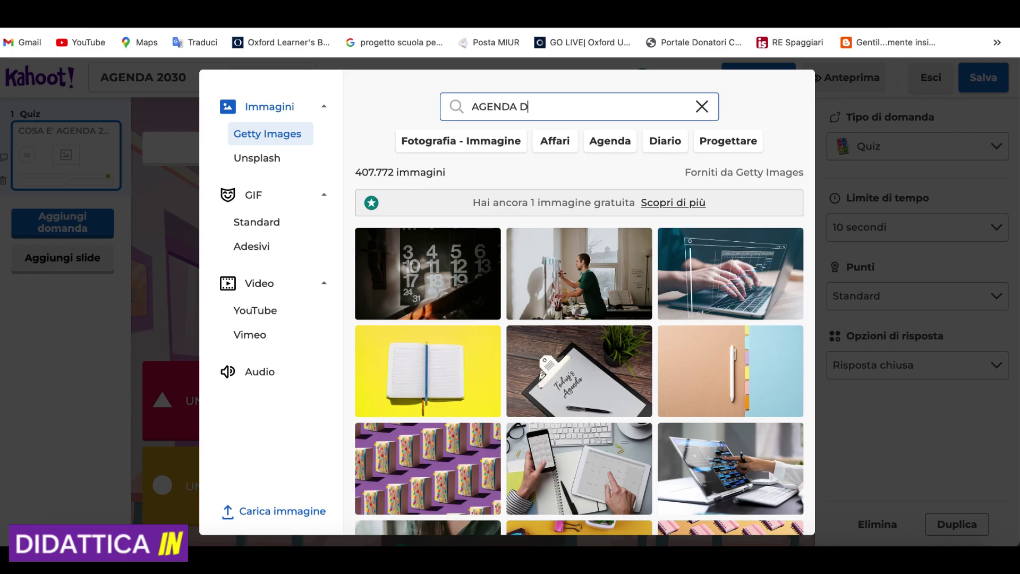
key("BackSpace")
type("2030")
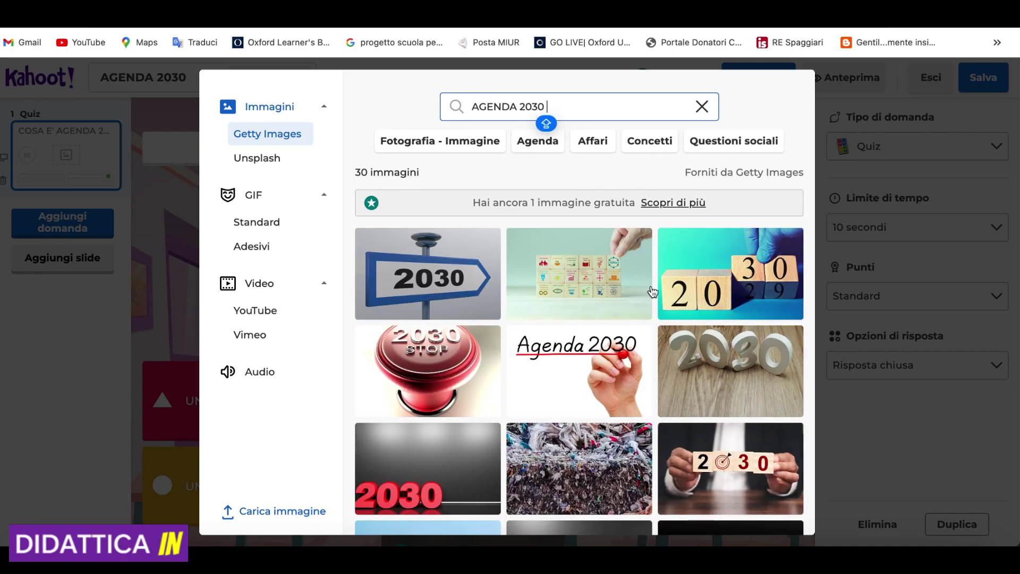
scroll(577, 374, "down", 7)
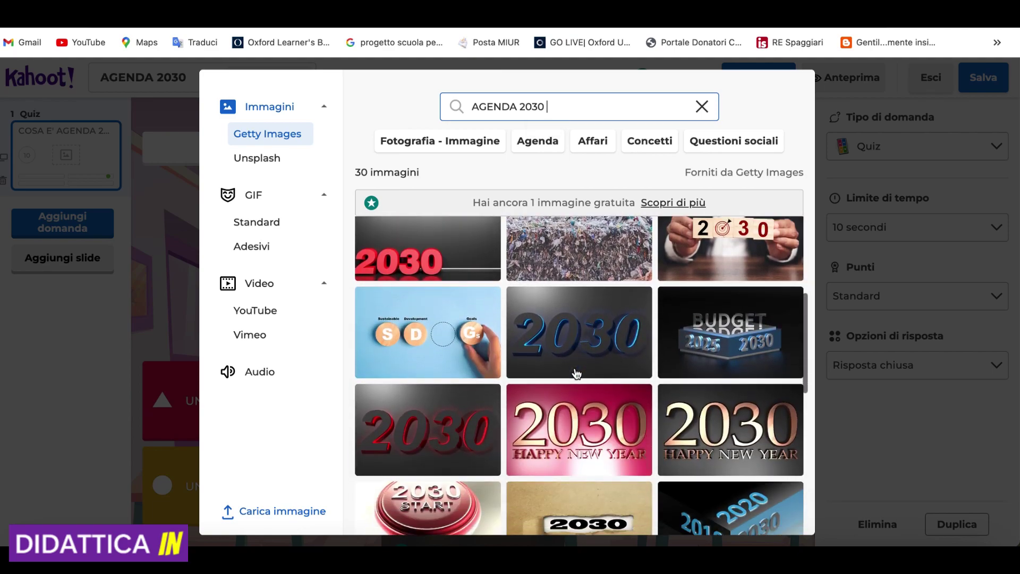
scroll(576, 374, "down", 5)
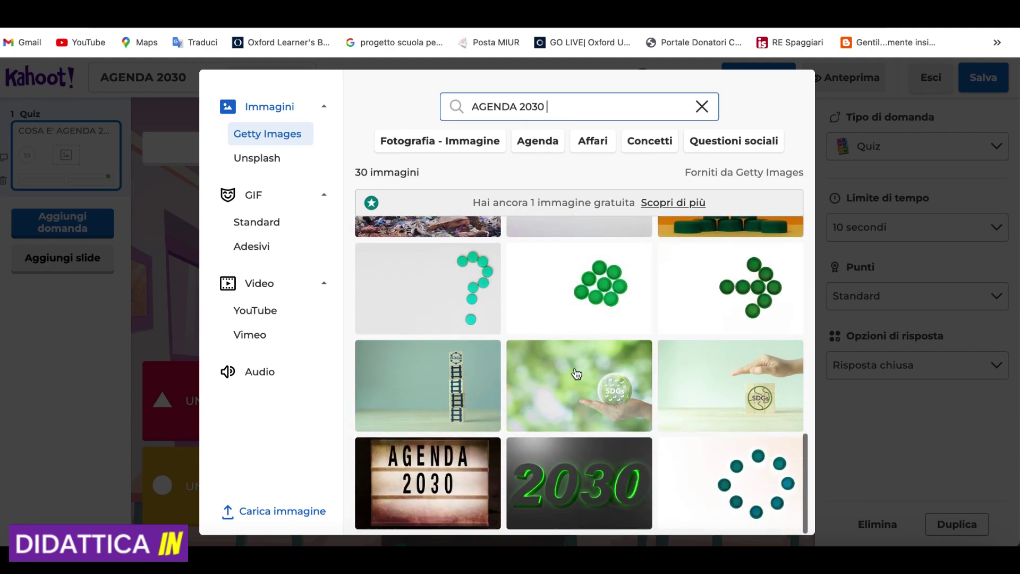
scroll(626, 456, "up", 2)
scroll(625, 466, "down", 2)
scroll(624, 466, "up", 12)
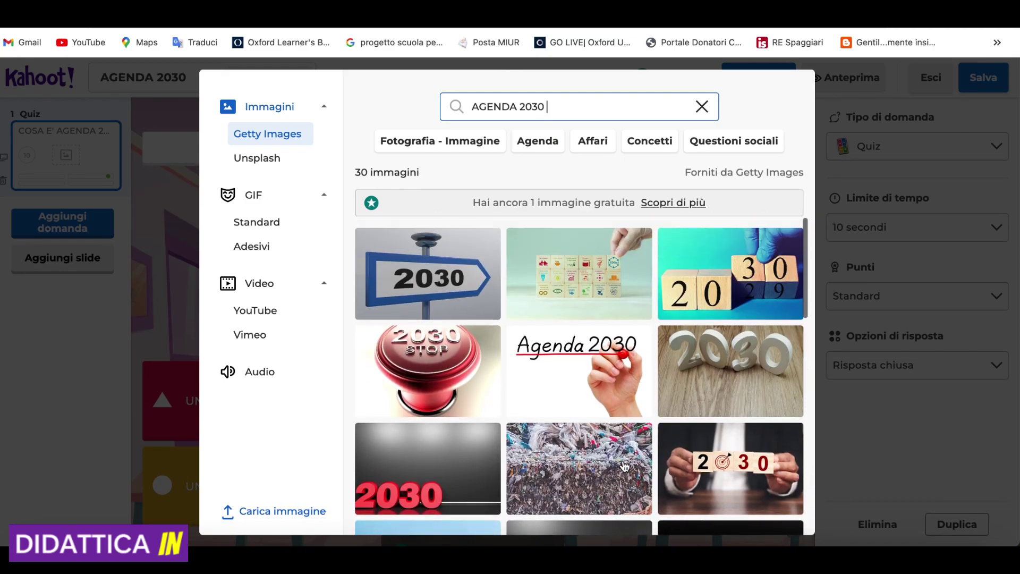
left_click(626, 406)
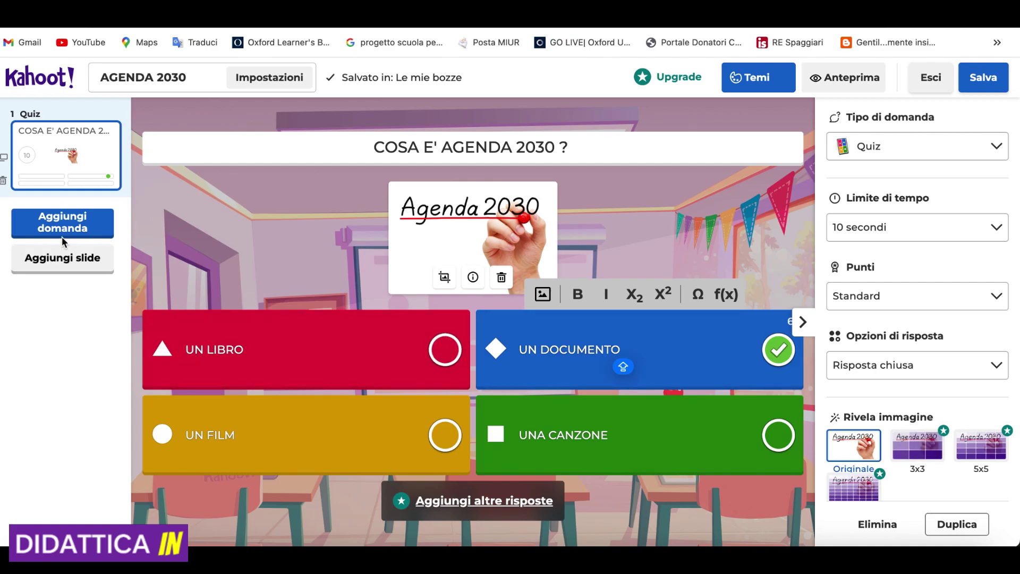
- Add a True or false question as the second question and place the cursor in its question text
left_click(63, 223)
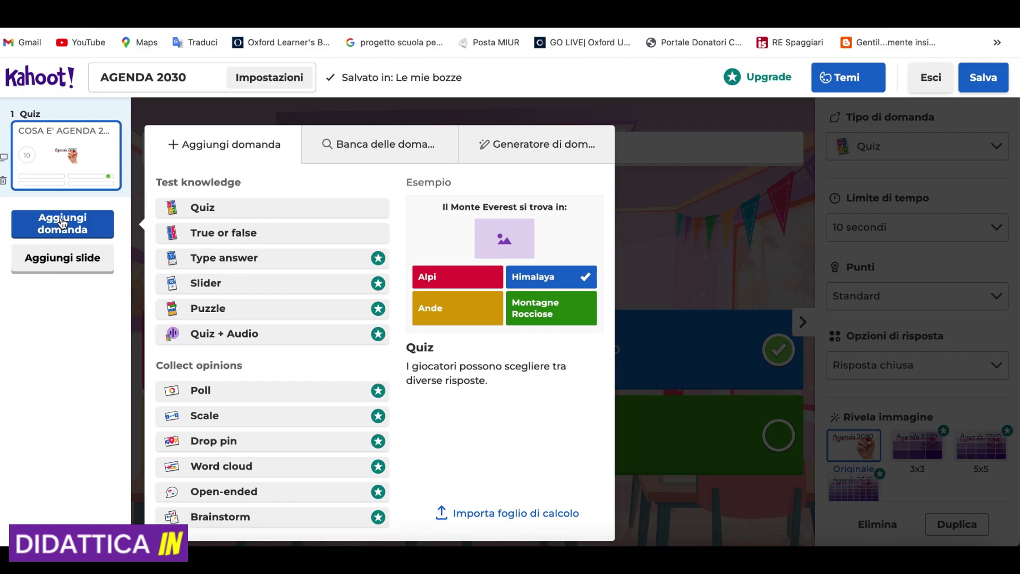
left_click(237, 225)
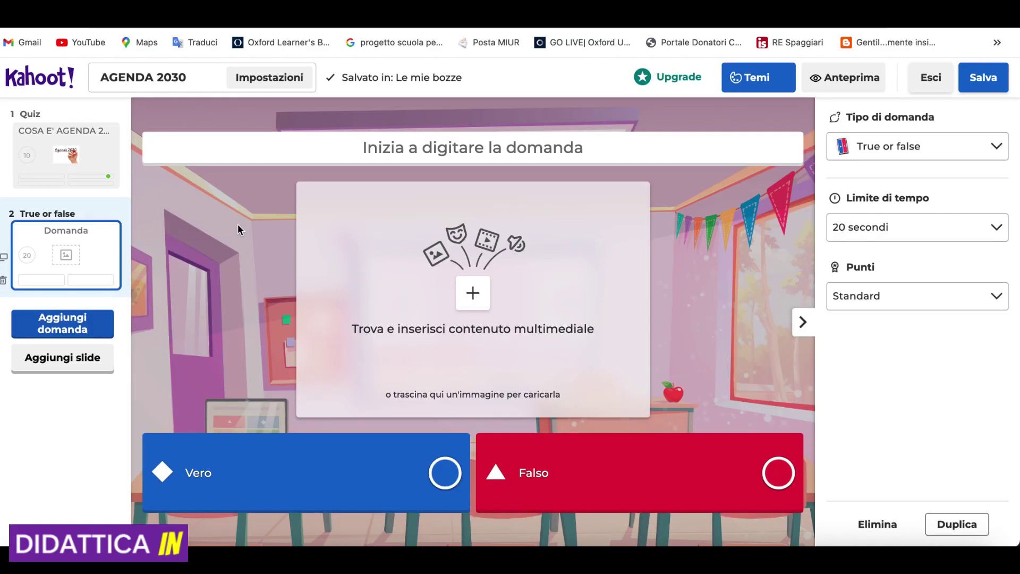
left_click(476, 155)
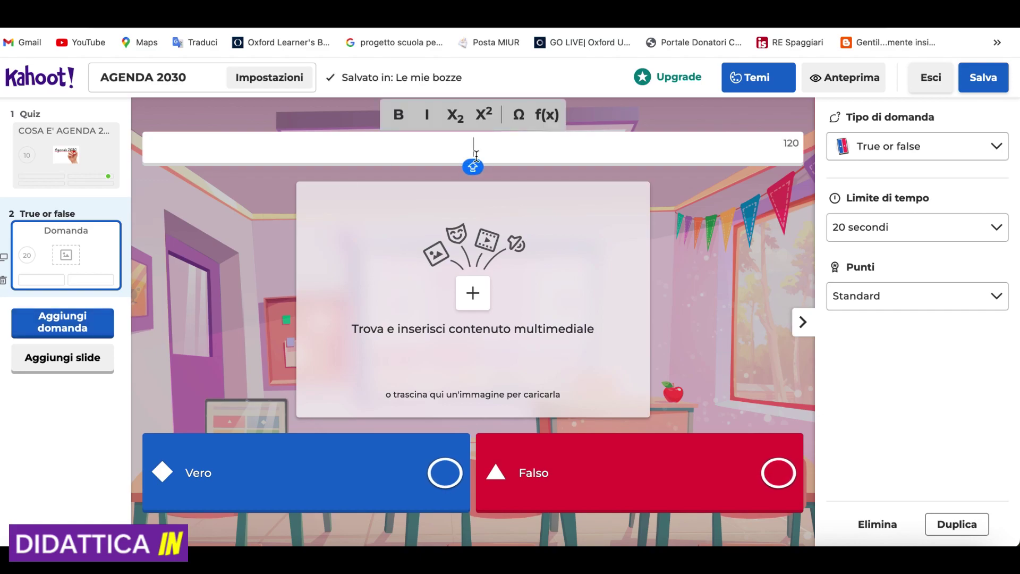
type("QUANDO VENNE")
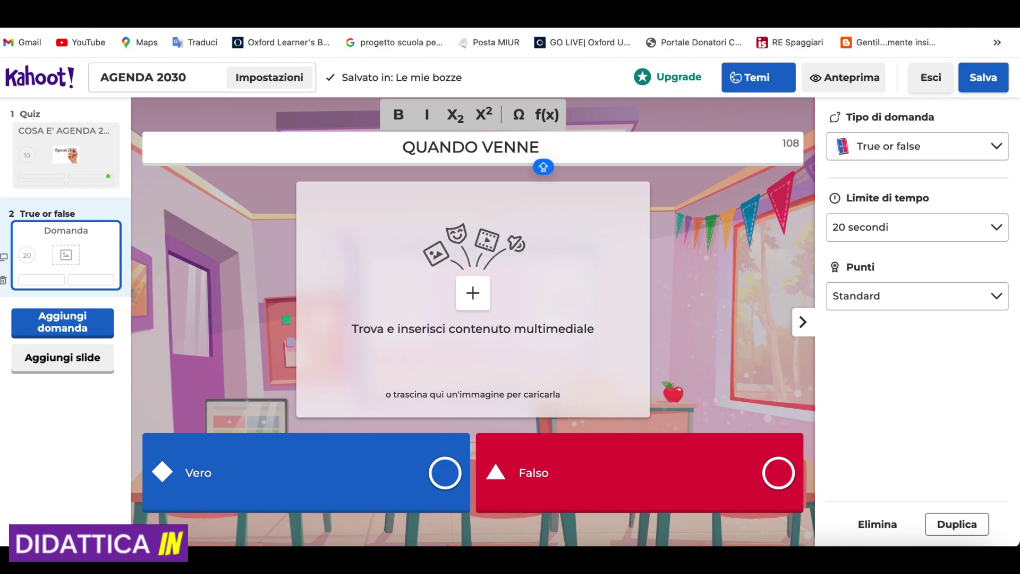
type(" APPROVATA")
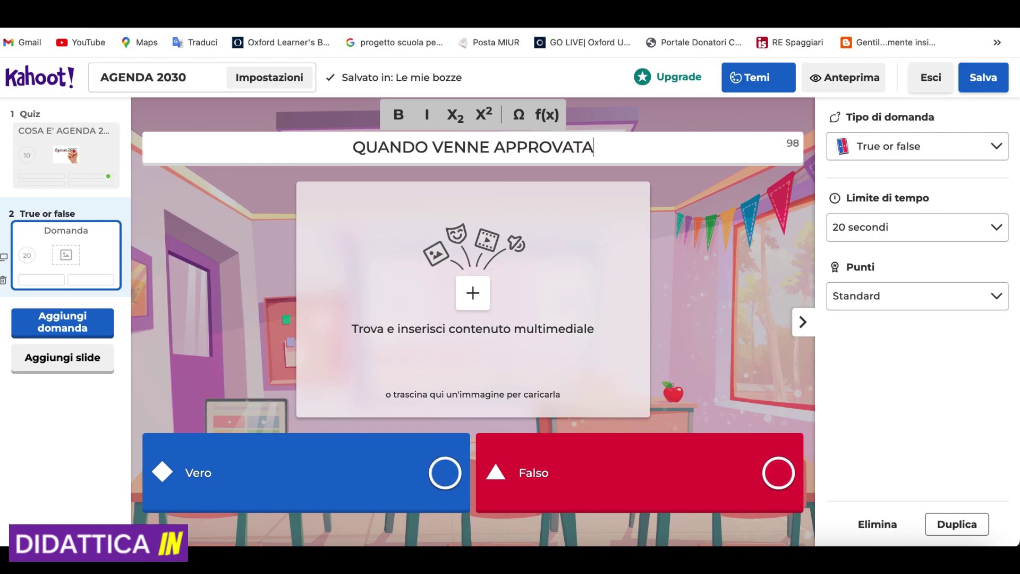
type(" L'AGEND")
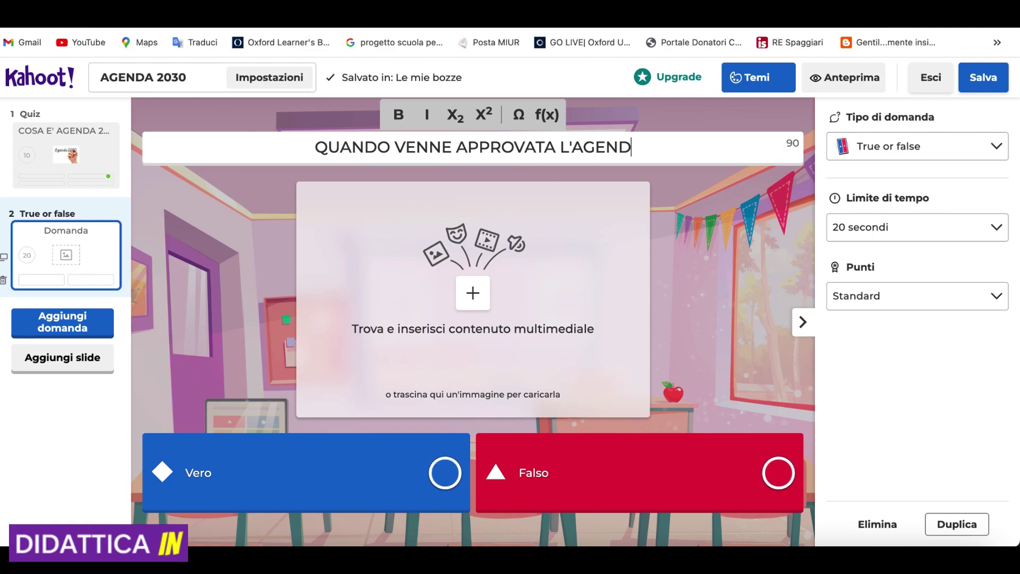
type("A 2030 ?")
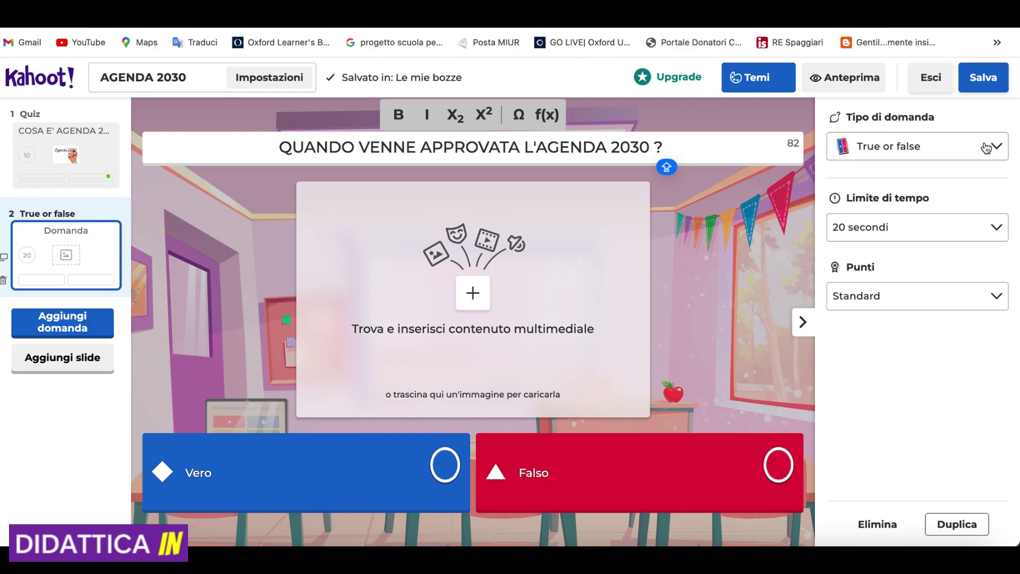
key("BackSpace")
key("BackSpace")
key("BackSpace")
key("BackSpace")
key("BackSpace")
key("BackSpace")
key("BackSpace")
key("BackSpace")
key("BackSpace")
key("BackSpace")
key("BackSpace")
key("BackSpace")
key("BackSpace")
key("BackSpace")
key("BackSpace")
key("BackSpace")
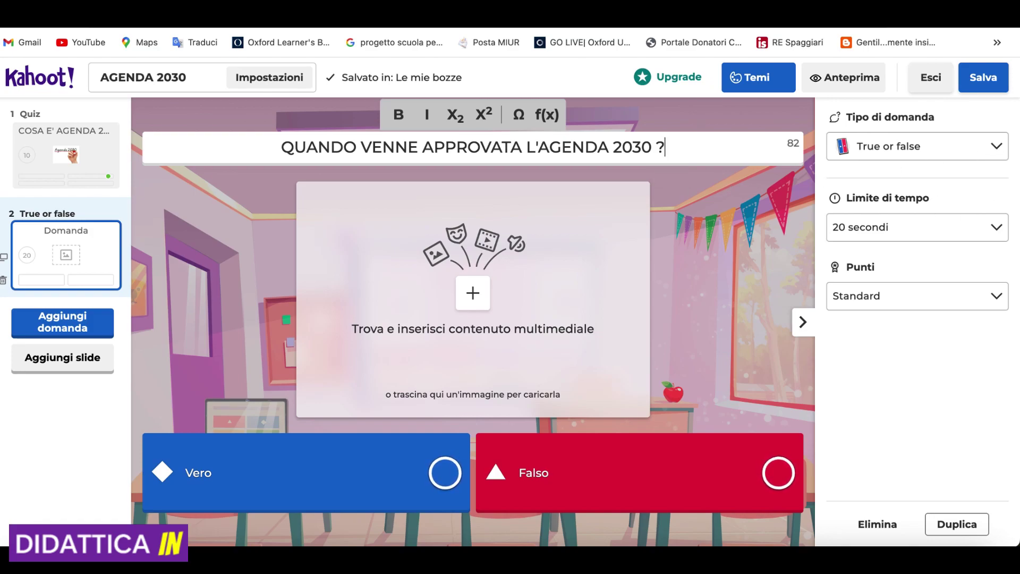
key("BackSpace")
key("BackSpace")
key("BackSpace")
key("BackSpace")
key("BackSpace")
key("BackSpace")
key("BackSpace")
key("BackSpace")
key("BackSpace")
key("BackSpace")
key("BackSpace")
key("BackSpace")
key("BackSpace")
key("BackSpace")
key("BackSpace")
key("BackSpace")
key("BackSpace")
key("BackSpace")
key("BackSpace")
key("BackSpace")
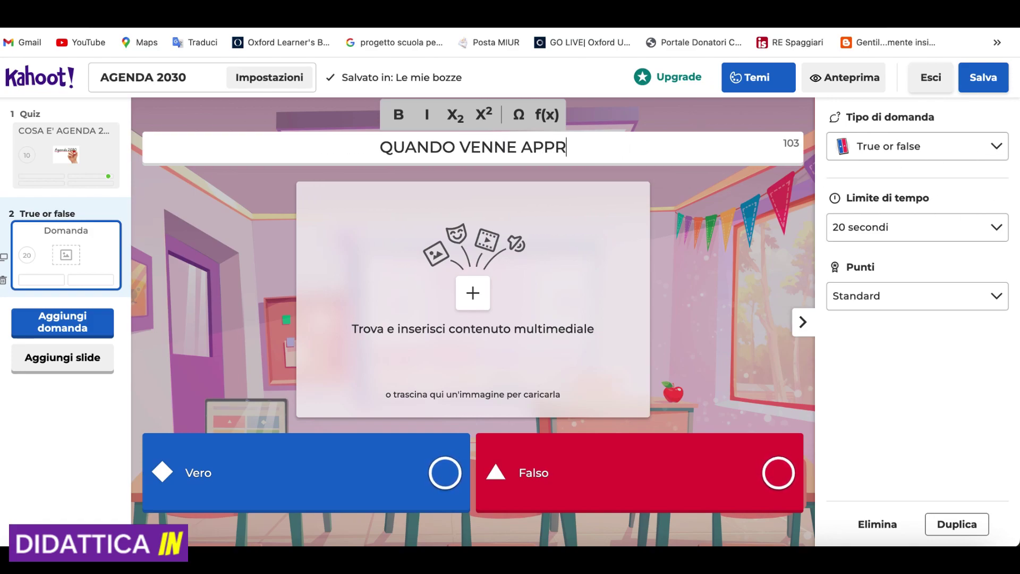
- Enter the question text "AGENDA 2030 VENNE APPROVATA NEL 2015 ?" and mark "Vero" as the correct answer
key("Caps_Lock")
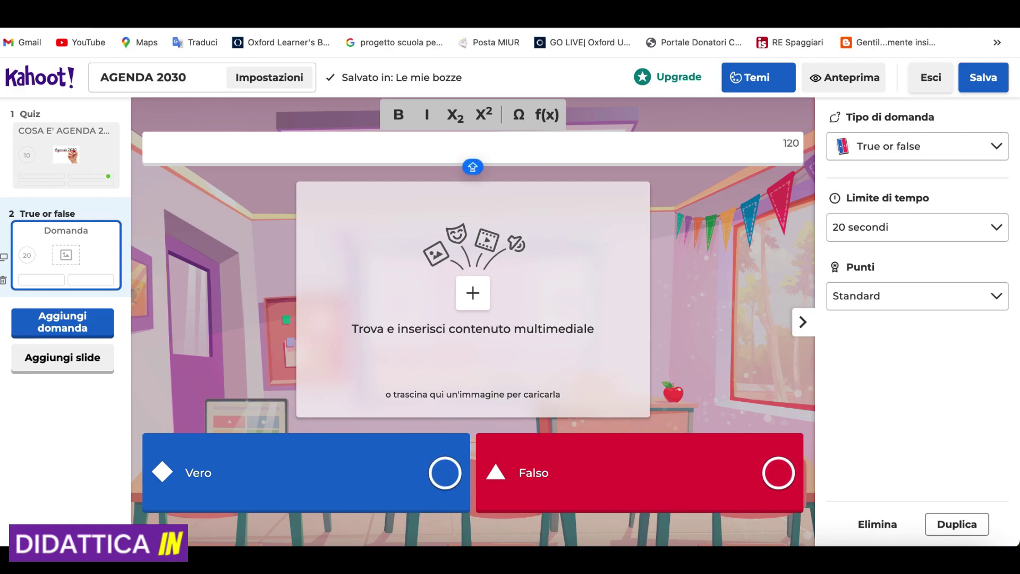
type("AGENDA D020")
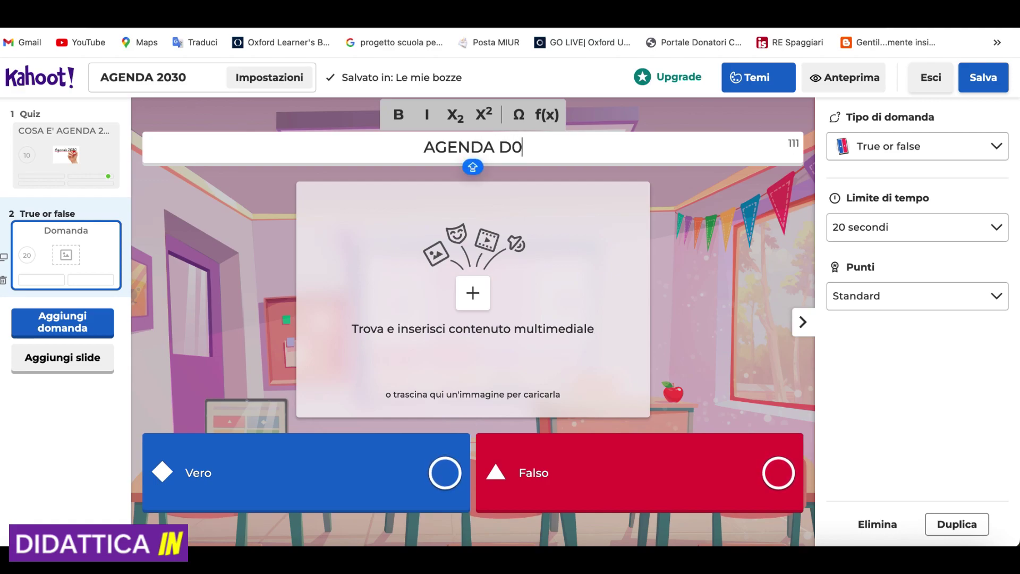
key("BackSpace")
key("BackSpace")
key("BackSpace")
key("BackSpace")
type("2")
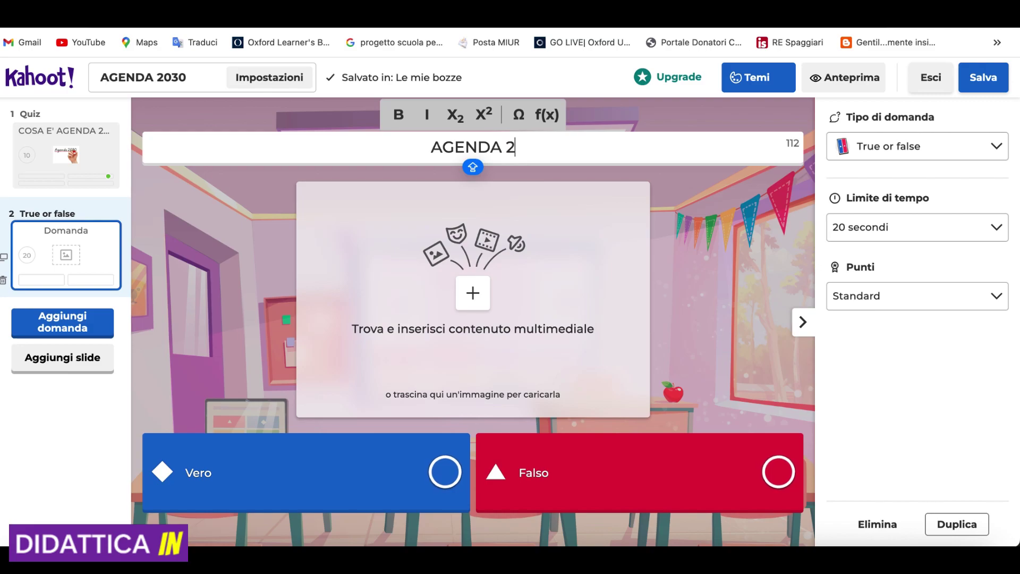
type("030 VENNE A")
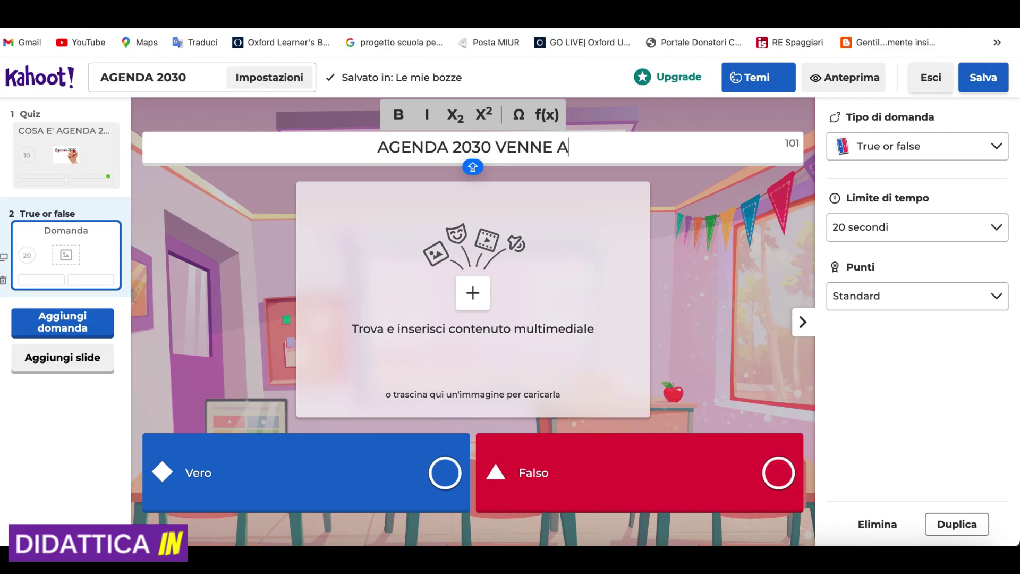
type("PPROVATA NEL")
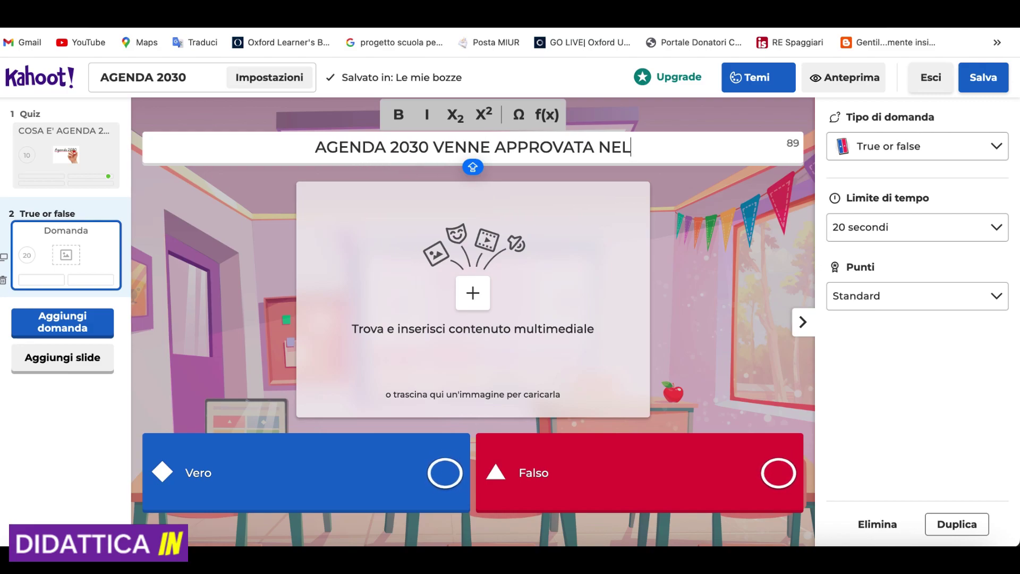
type(" 2015 ?")
left_click(446, 475)
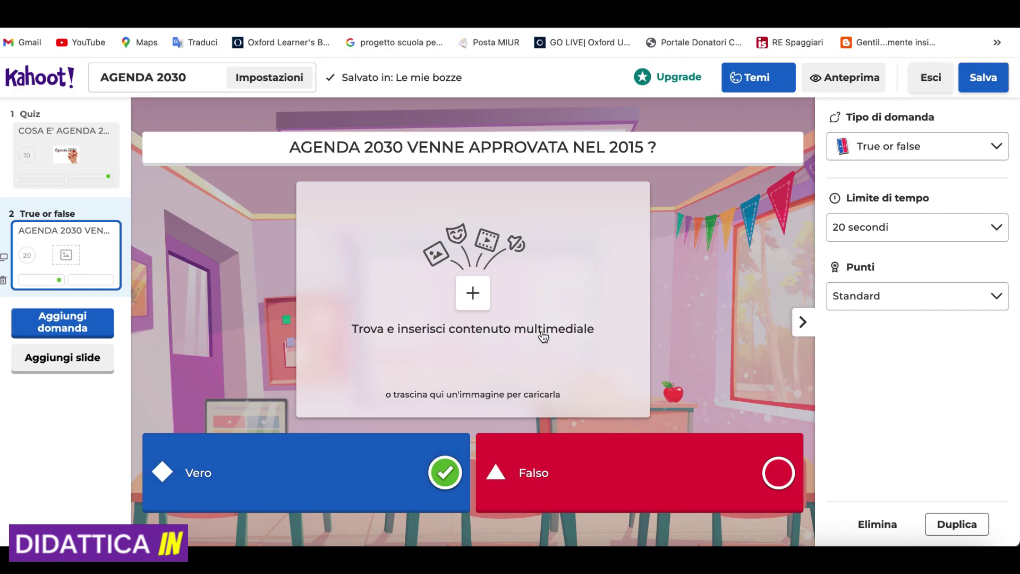
- Search the media library for "FIRMA" for the second question, switch to standard GIFs and look through them
left_click(473, 293)
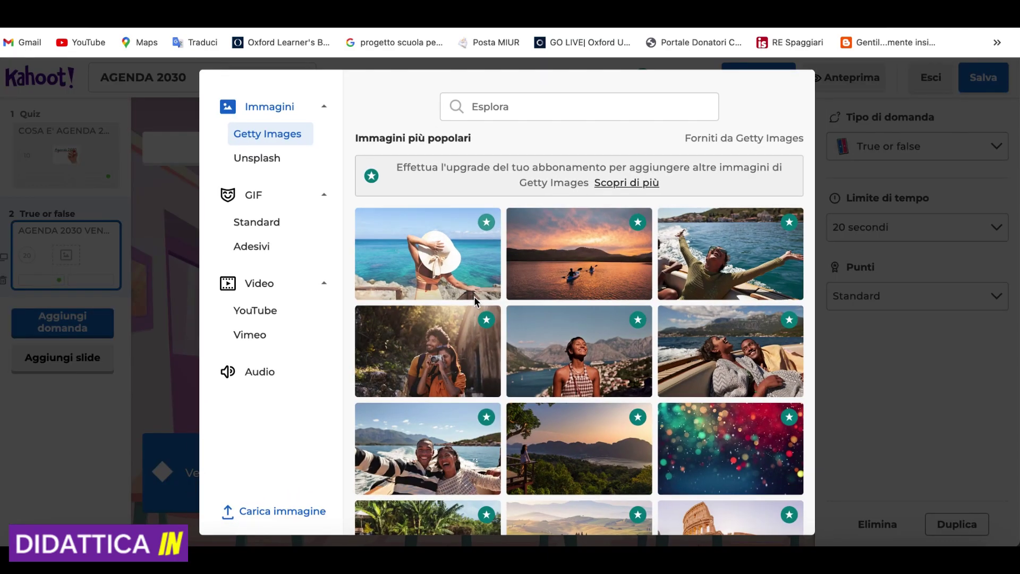
left_click(520, 106)
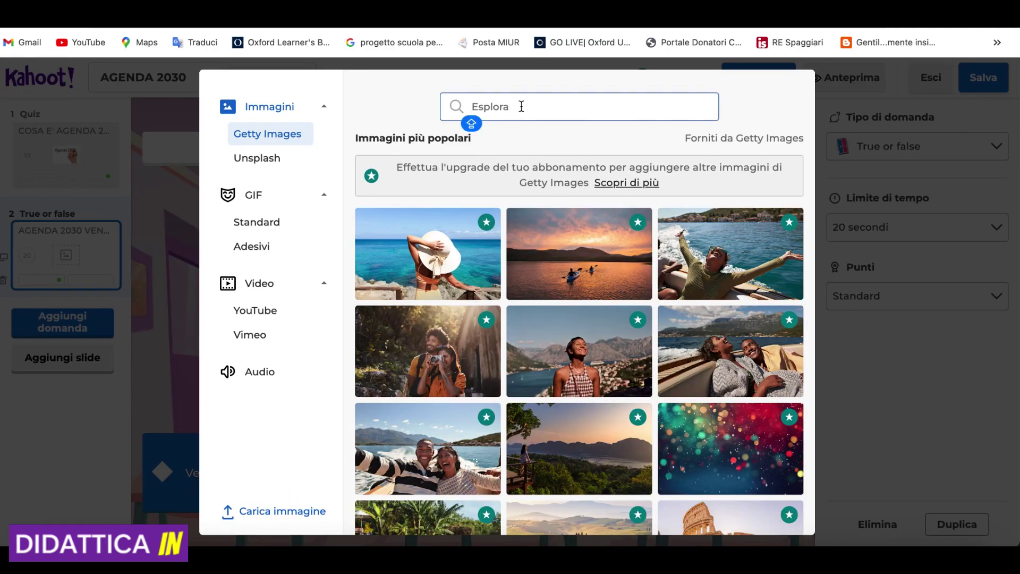
type("FIRMA")
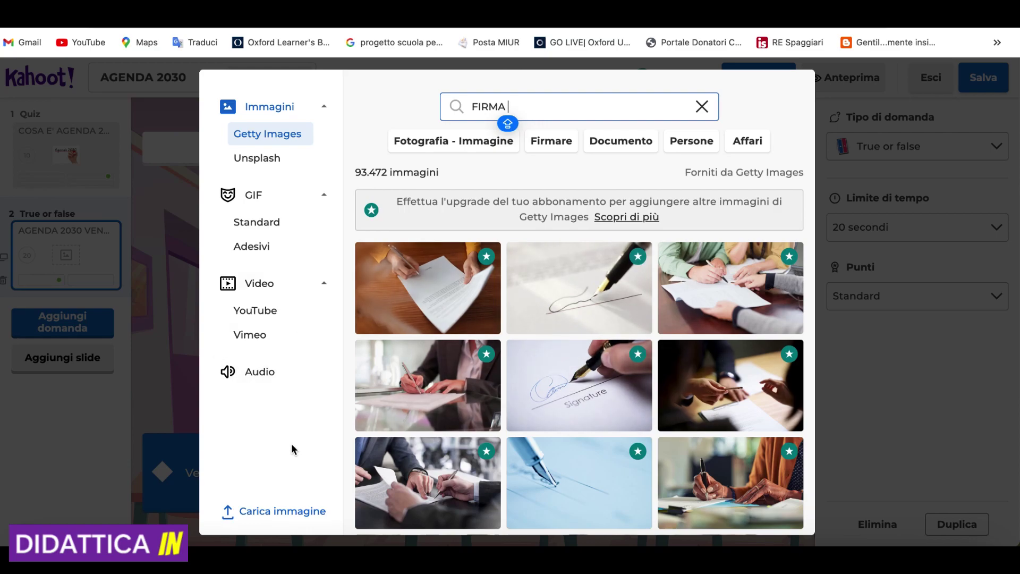
left_click(255, 196)
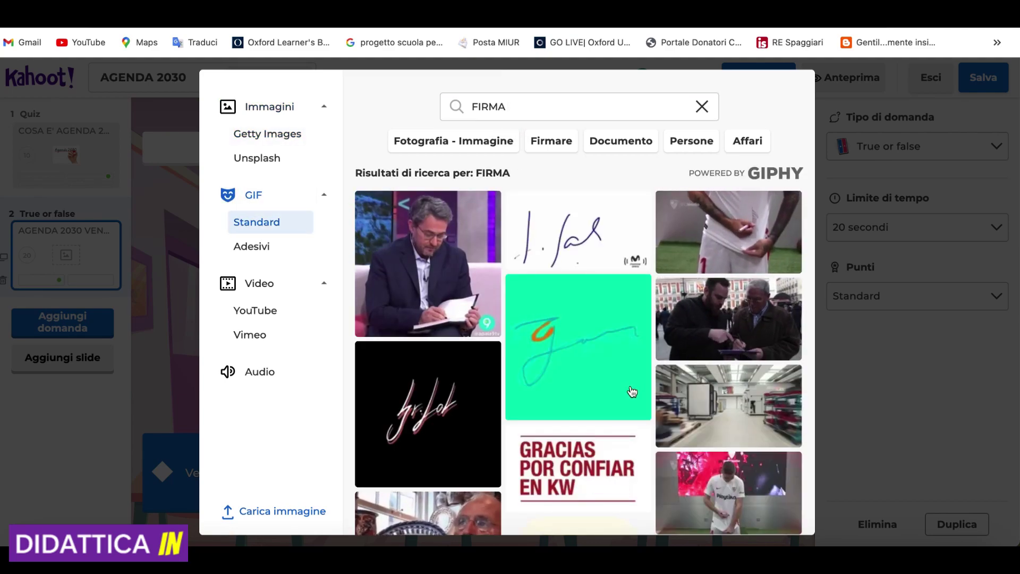
scroll(644, 499, "down", 2)
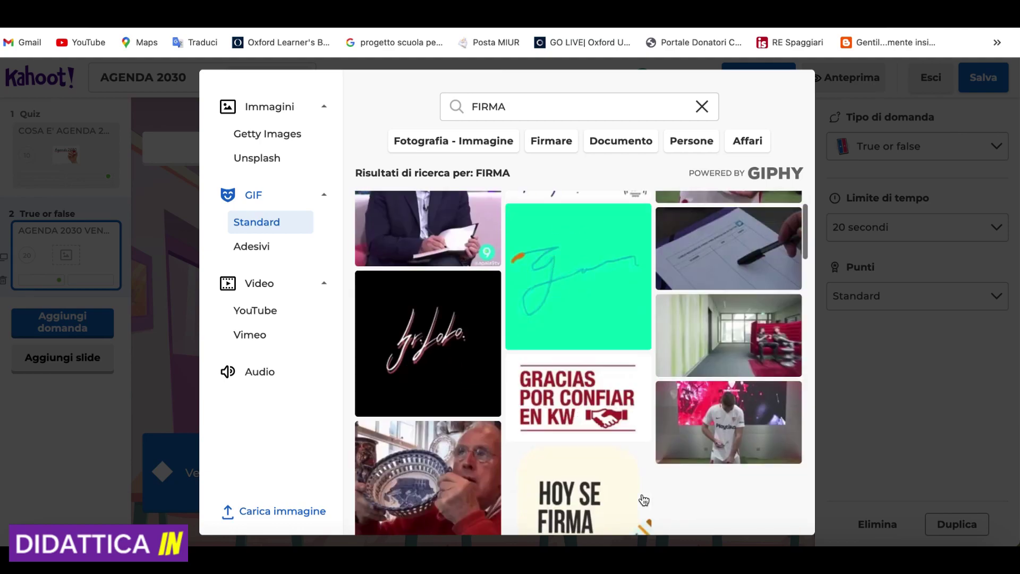
scroll(643, 500, "down", 5)
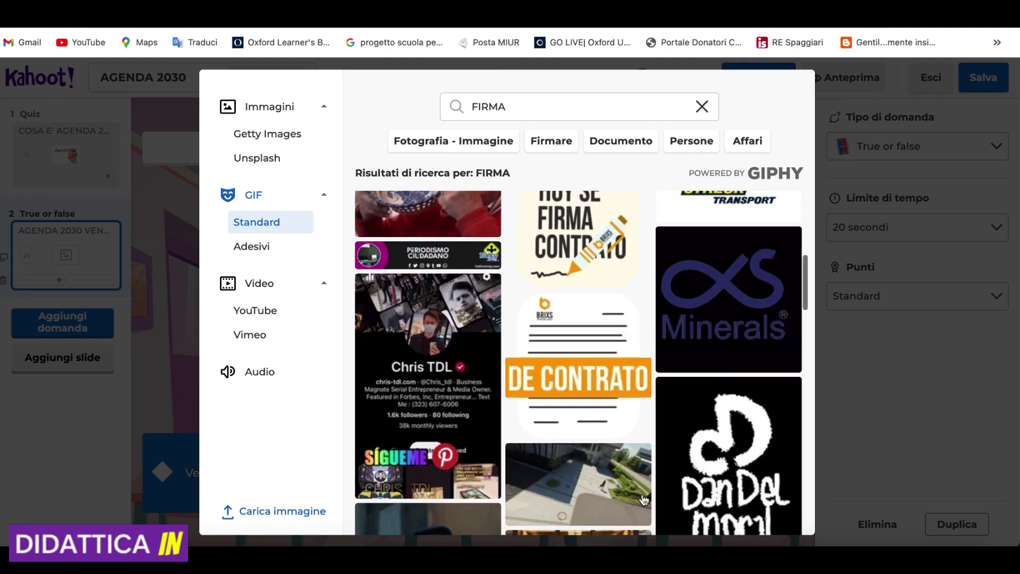
scroll(644, 499, "down", 5)
scroll(644, 500, "down", 5)
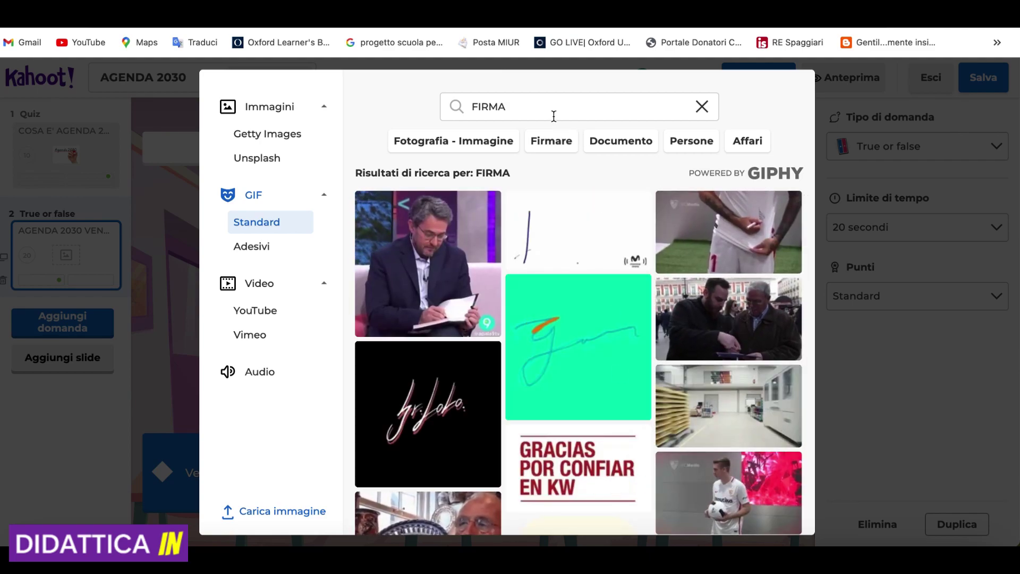
- Filter the GIFs by "Firmare" and insert the Enfier GIF of a hand signing a document into the second question
left_click(552, 141)
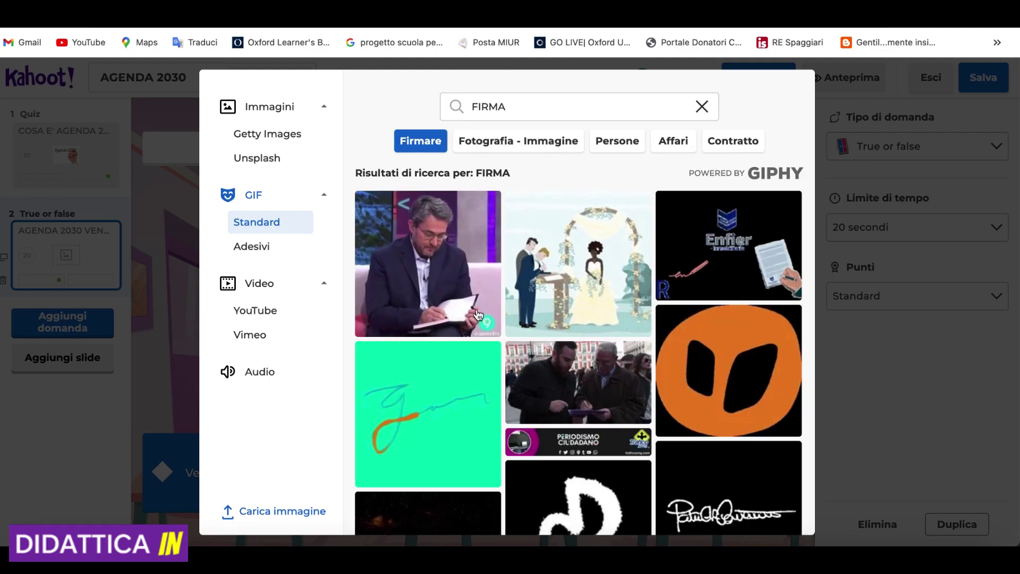
scroll(597, 322, "down", 2)
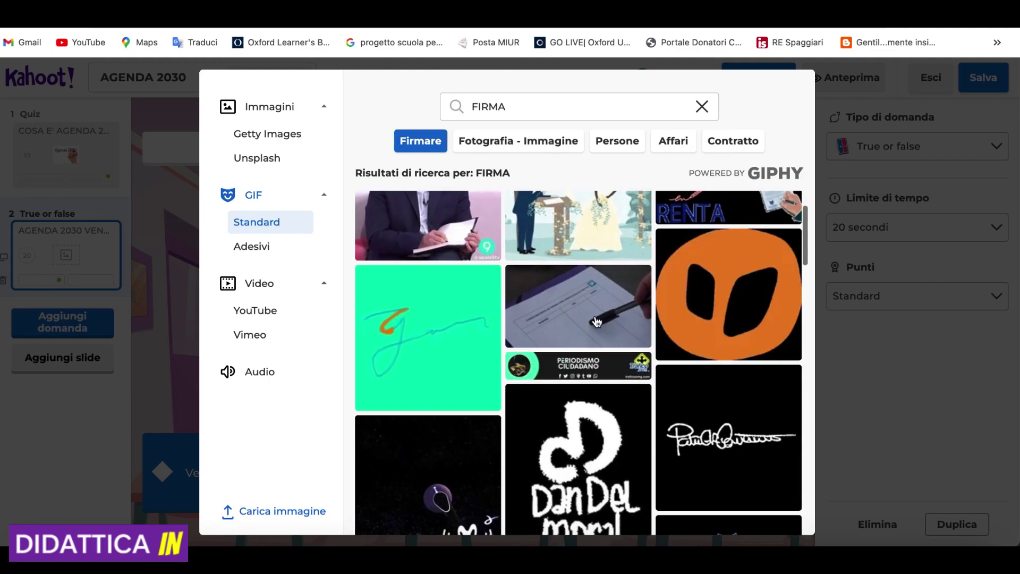
scroll(597, 321, "down", 10)
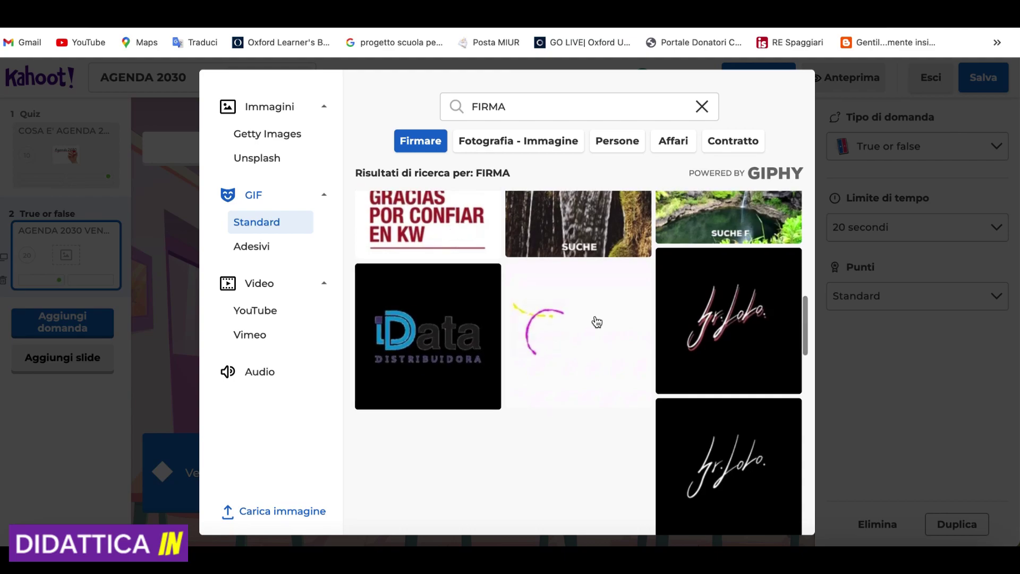
scroll(597, 322, "up", 6)
scroll(597, 321, "up", 5)
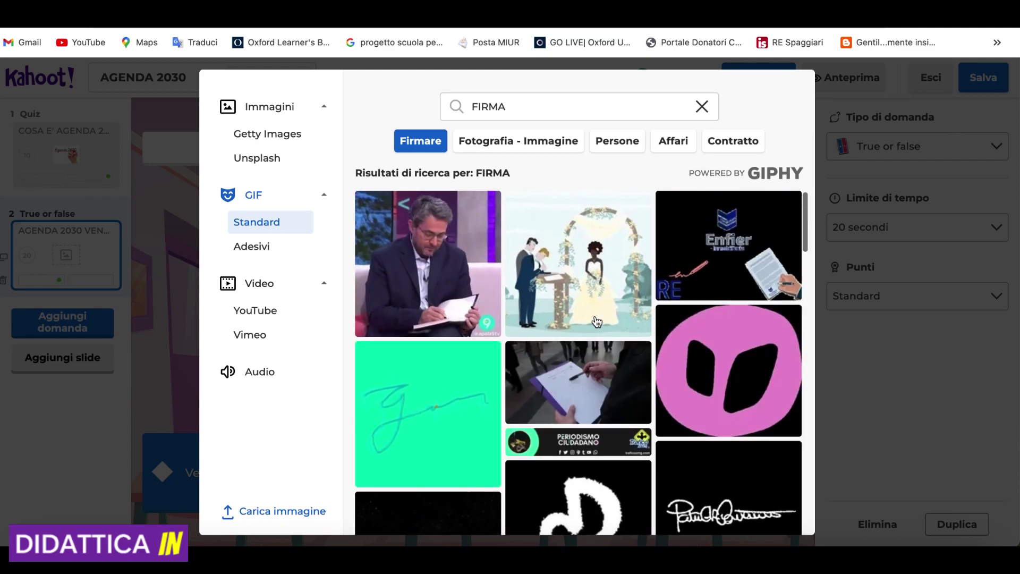
left_click(734, 254)
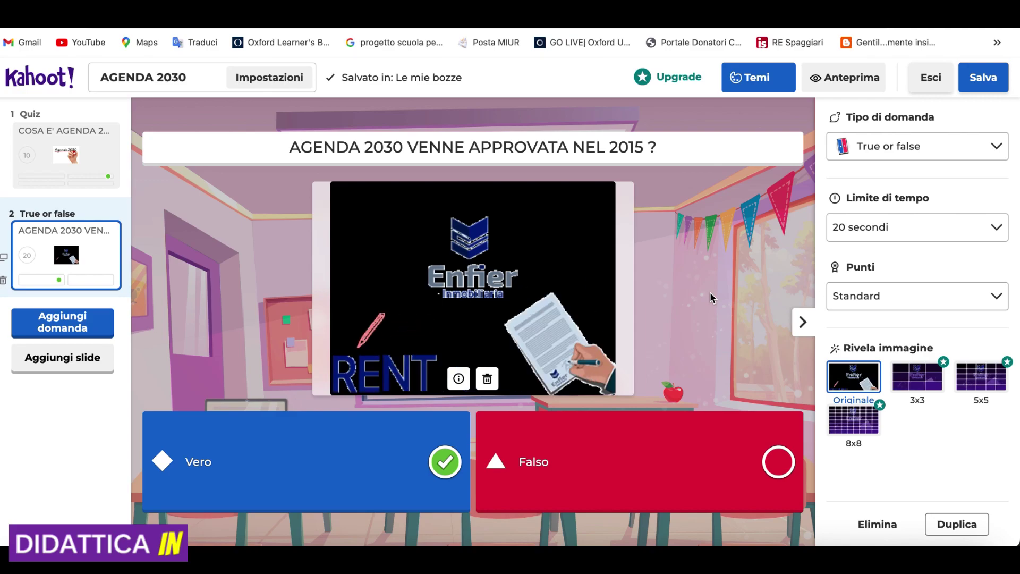
- Set the true-or-false question's time limit to 10 seconds and look over the question types that can be added
left_click(1005, 239)
left_click(954, 248)
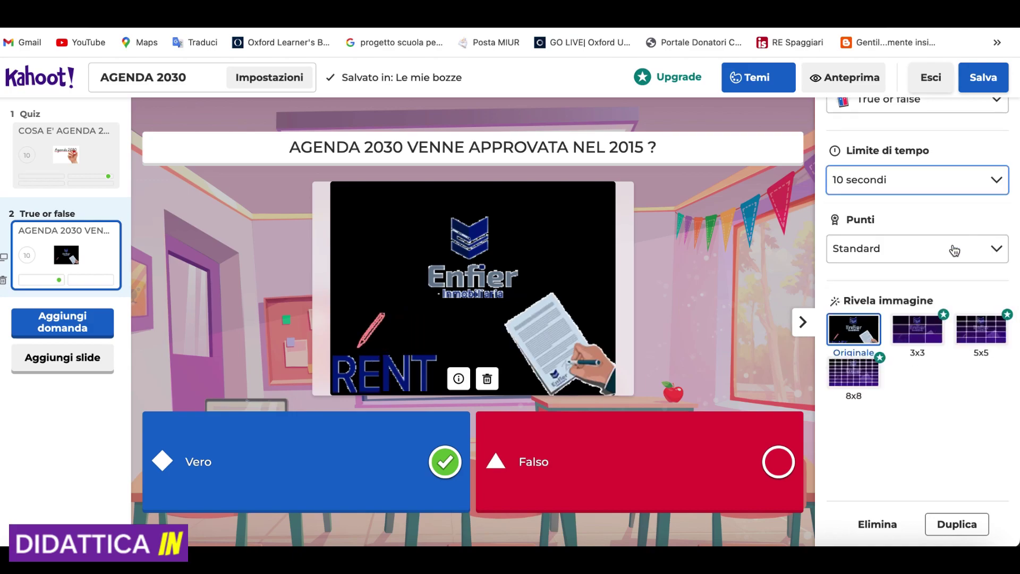
left_click(60, 327)
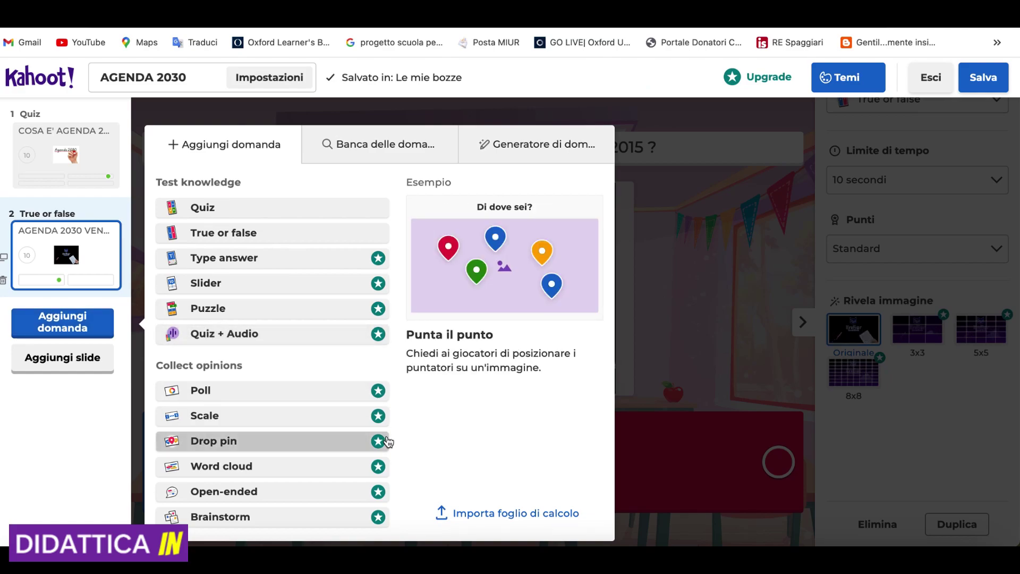
left_click(635, 74)
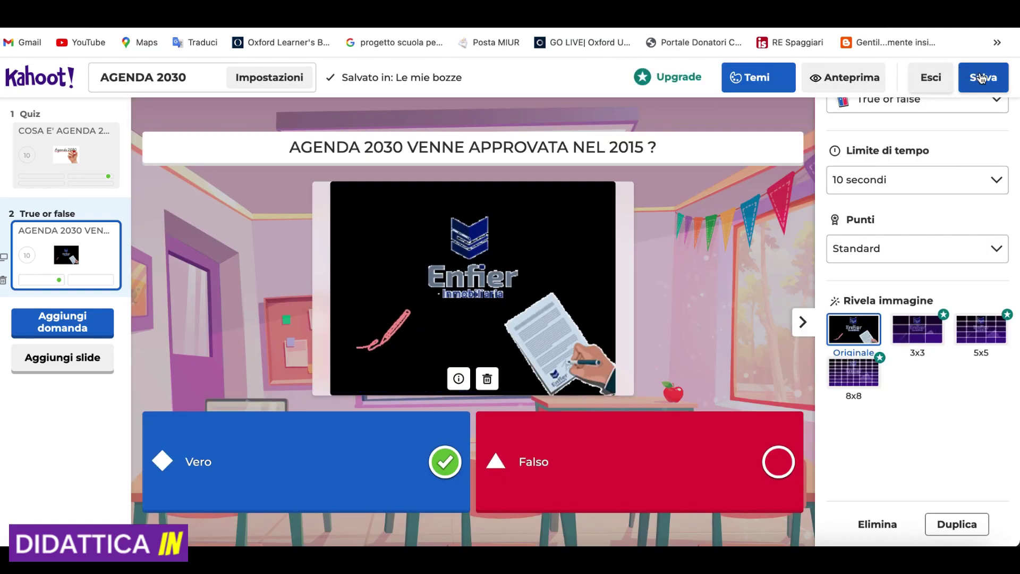
- Save the quiz and go to the incomplete sixth question to correct it
left_click(981, 78)
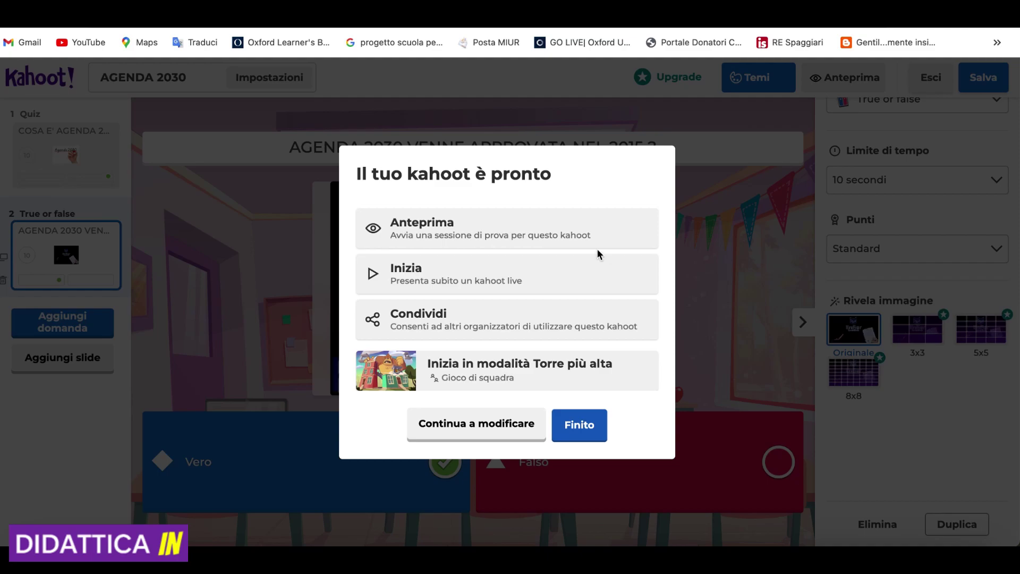
left_click(455, 229)
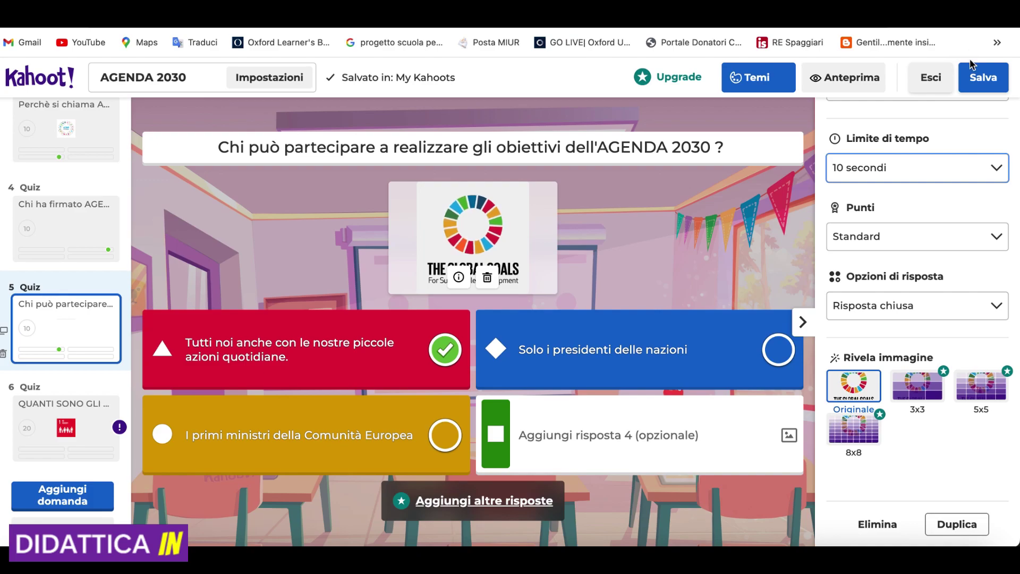
left_click(978, 83)
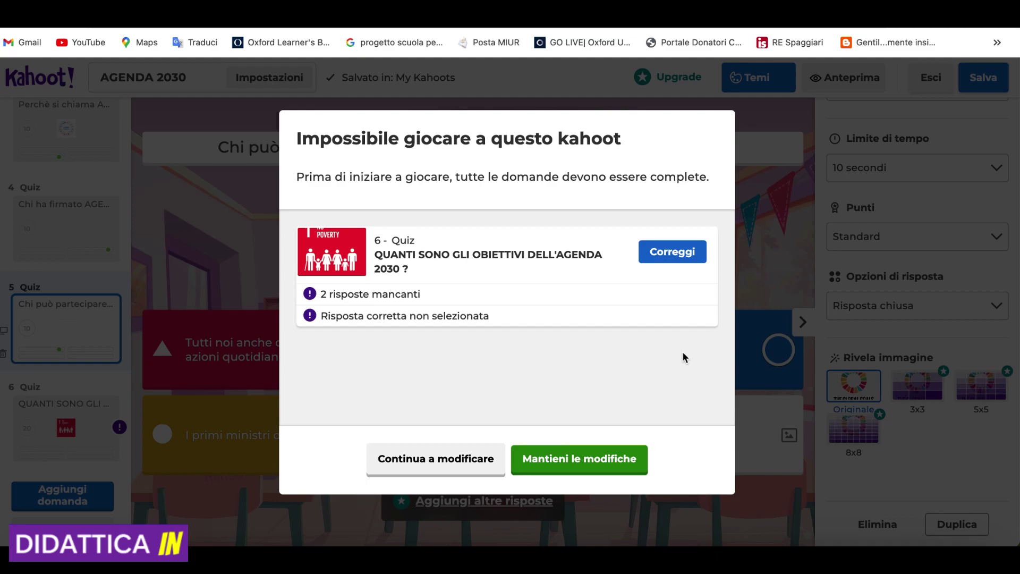
left_click(671, 253)
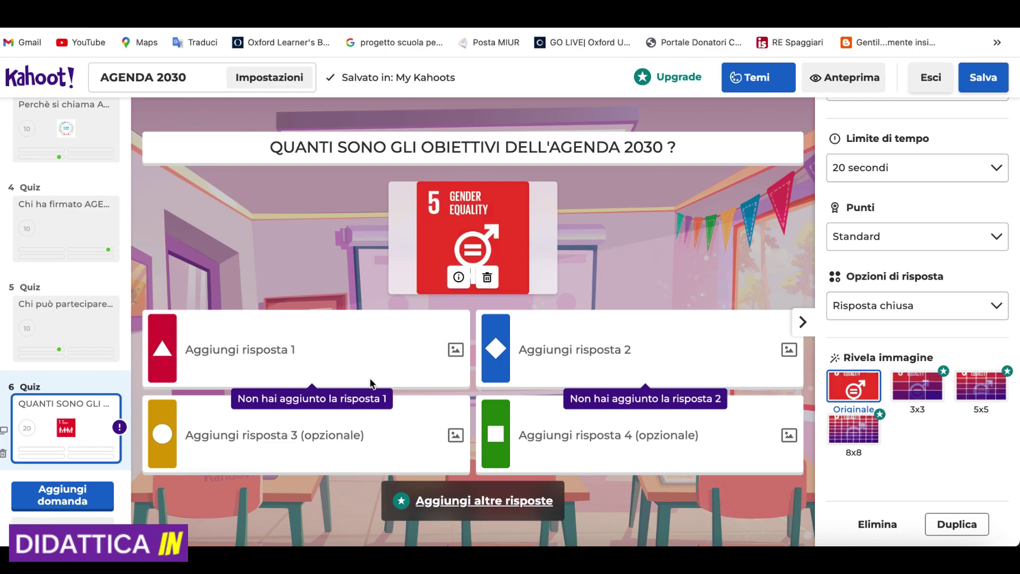
- Give the sixth question the answers 13, 17 and 2030, and mark 17 as the correct one
left_click(323, 348)
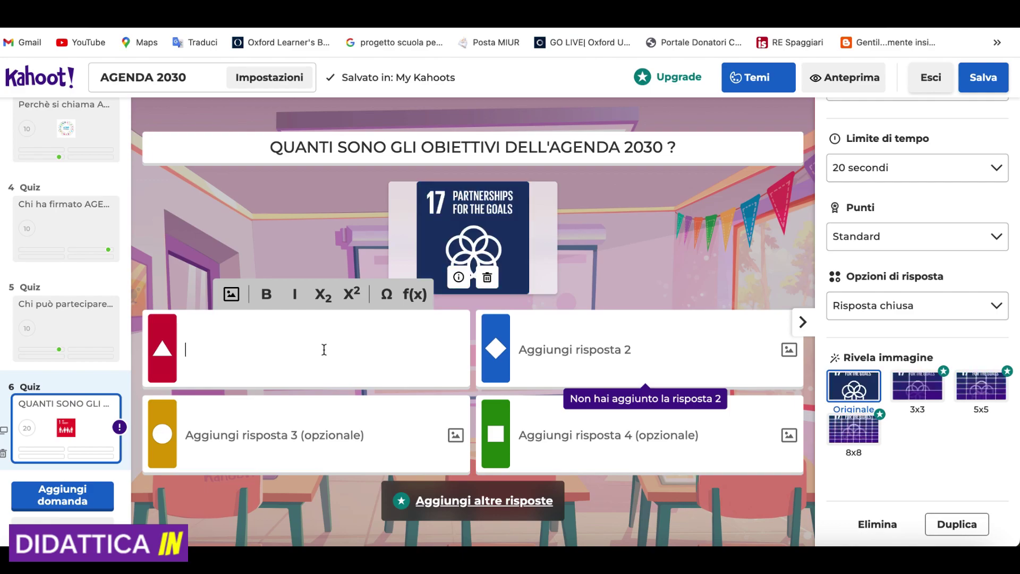
type("13")
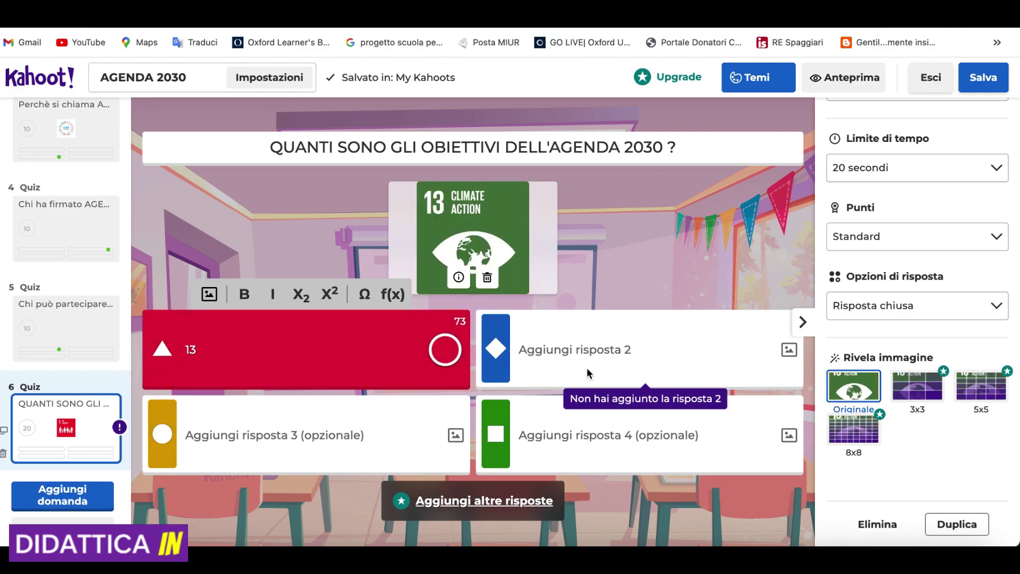
left_click(587, 365)
type("17")
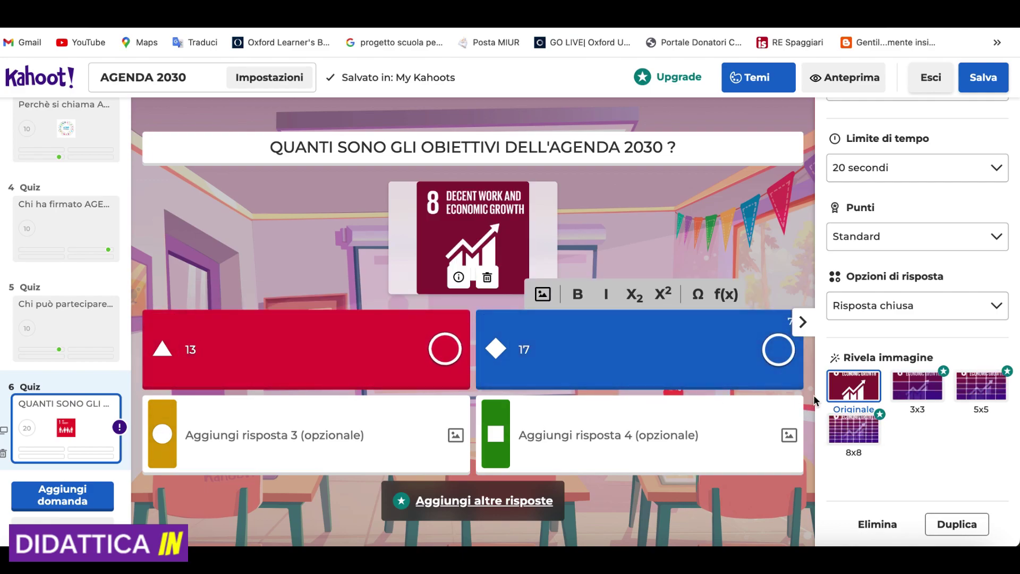
left_click(779, 350)
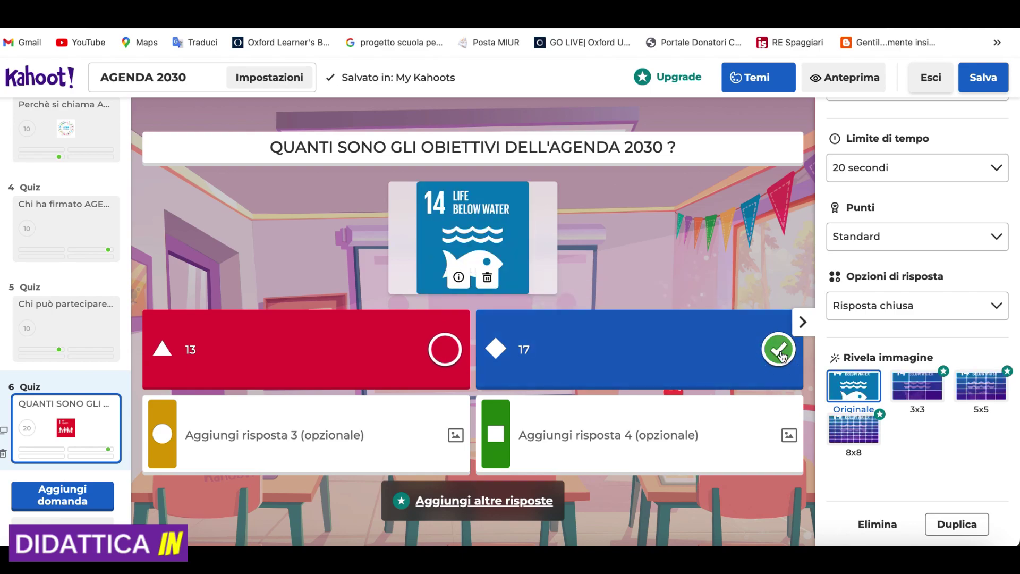
left_click(311, 434)
type("2030")
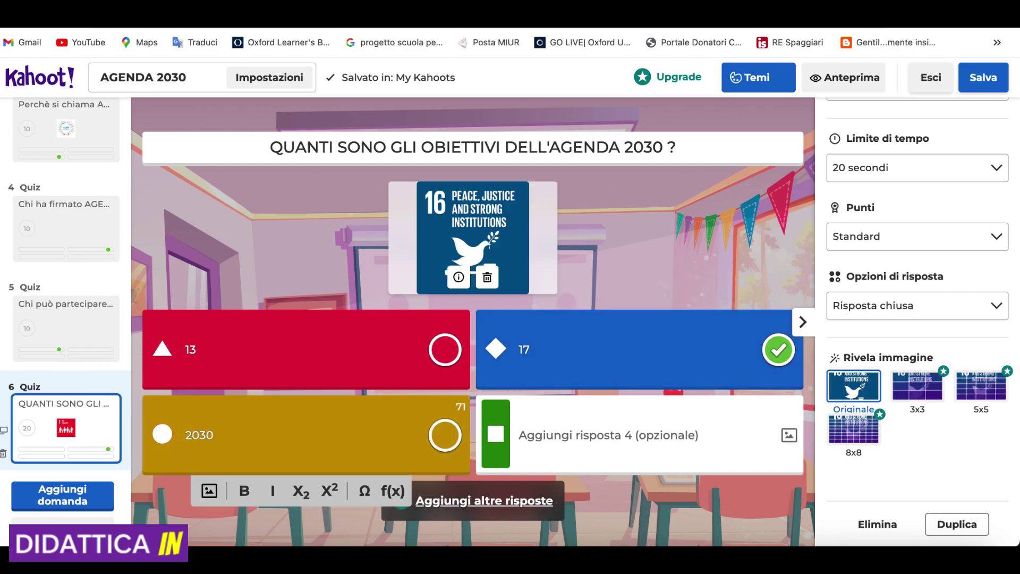
- Set the sixth question's time limit to 10 seconds and save the quiz
left_click(997, 170)
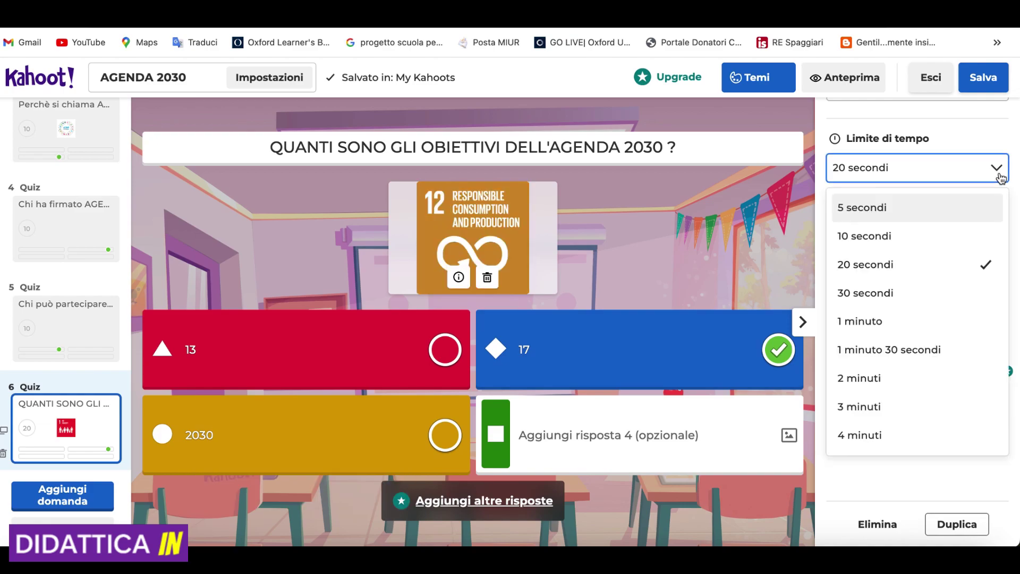
left_click(940, 237)
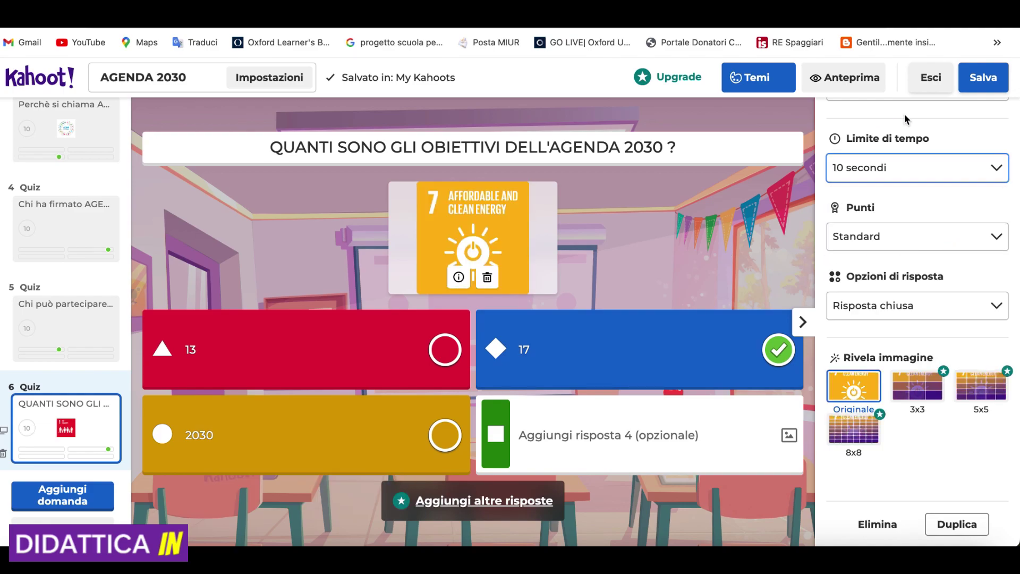
left_click(983, 78)
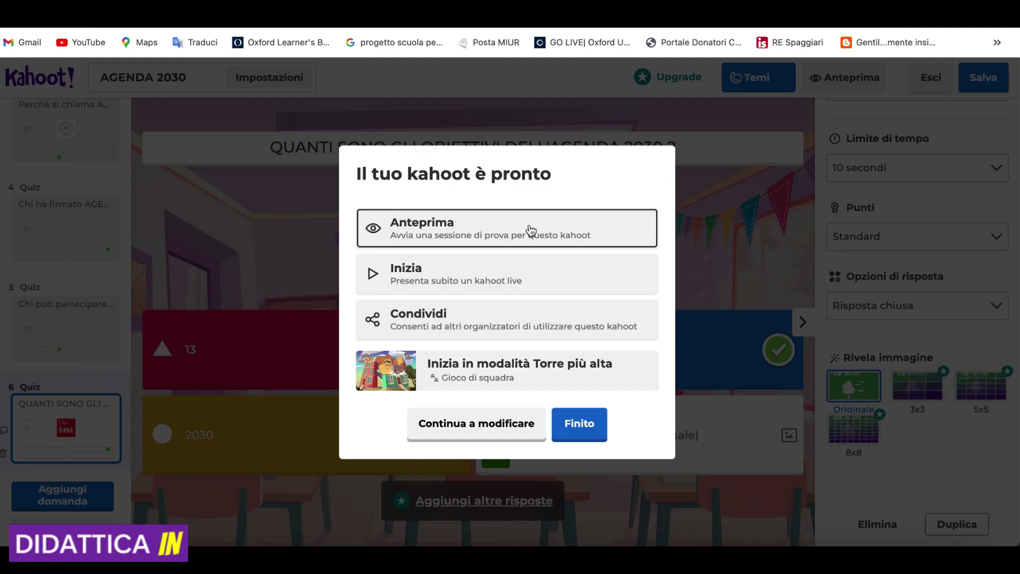
- Start a live session of the quiz in "Modalità classica" and adjust the volume in the waiting room
left_click(432, 287)
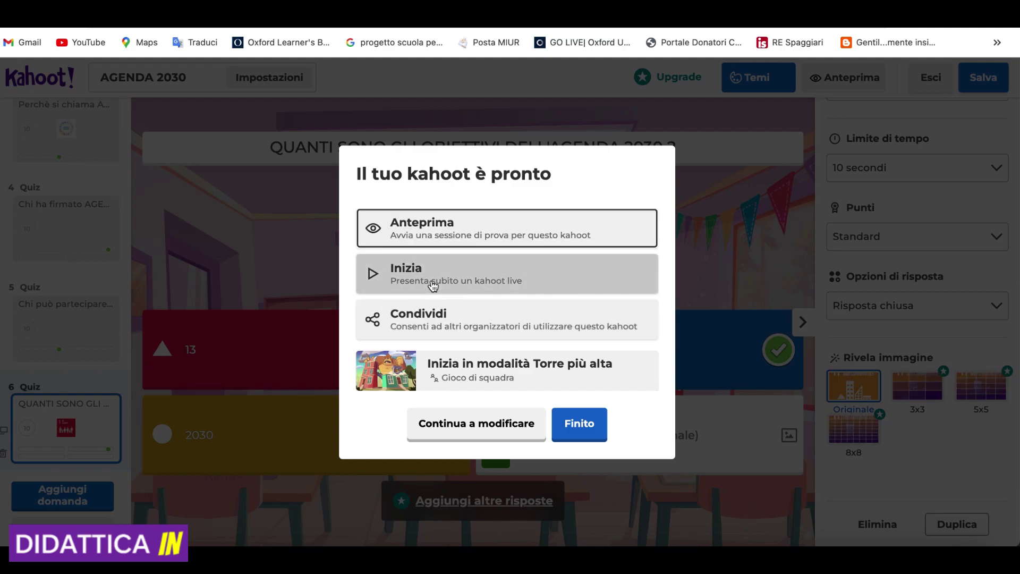
left_click(433, 286)
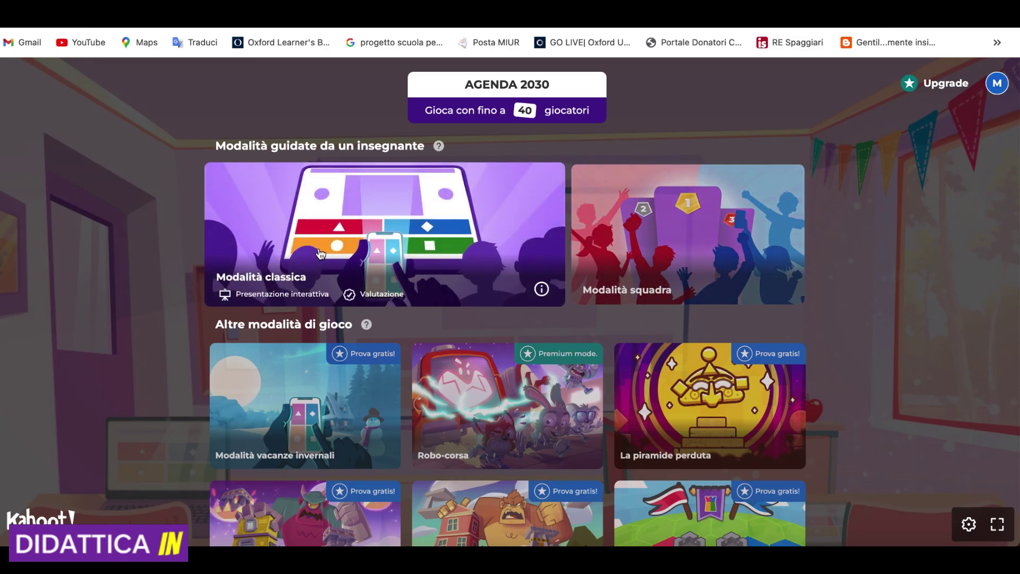
left_click(338, 259)
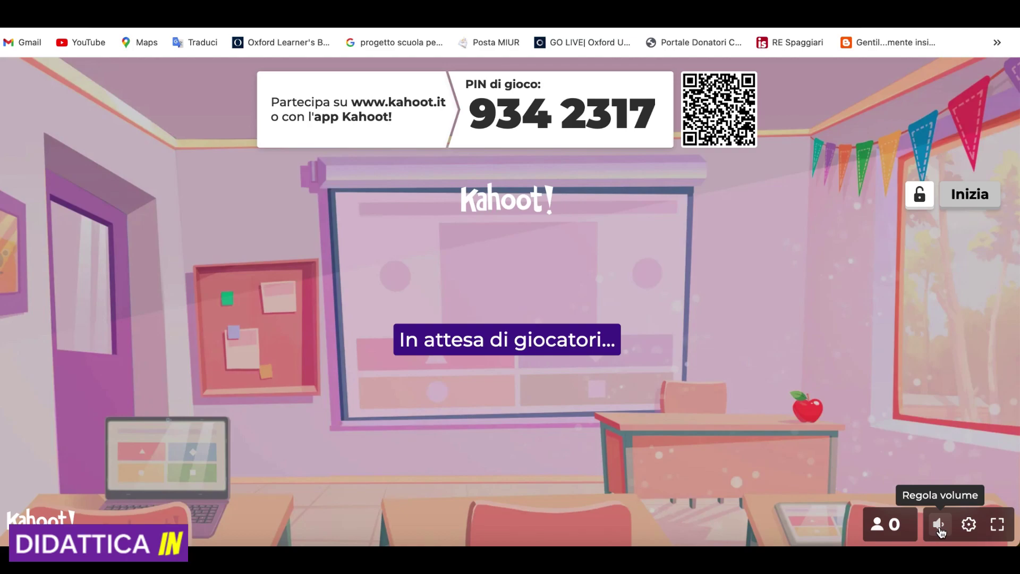
left_click(909, 526)
left_click_drag(909, 525, 899, 525)
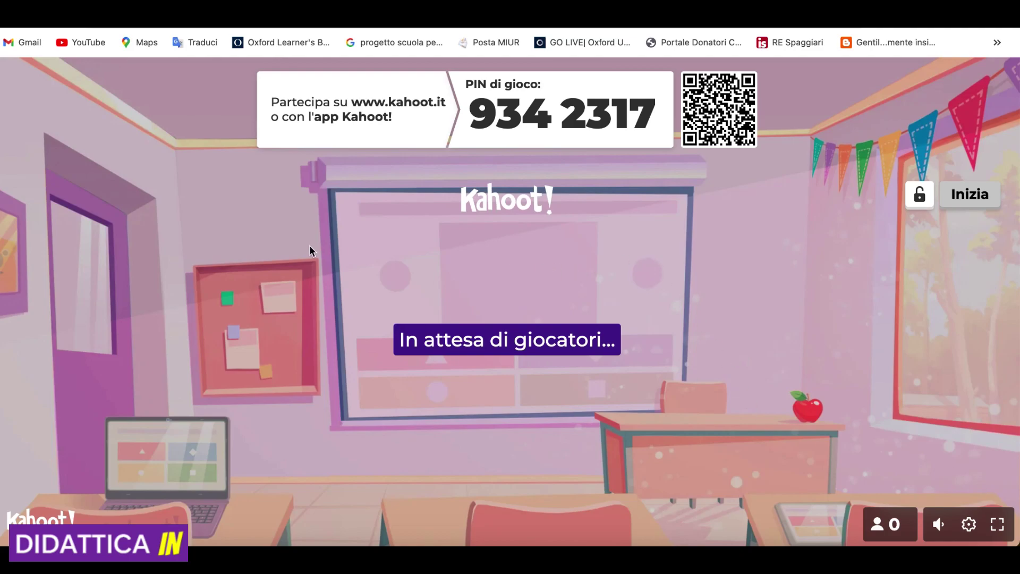
- Search Google for "kahoot" and open the kahoot.it site where players join a game
key("super+bracketleft")
key("super+bracketleft")
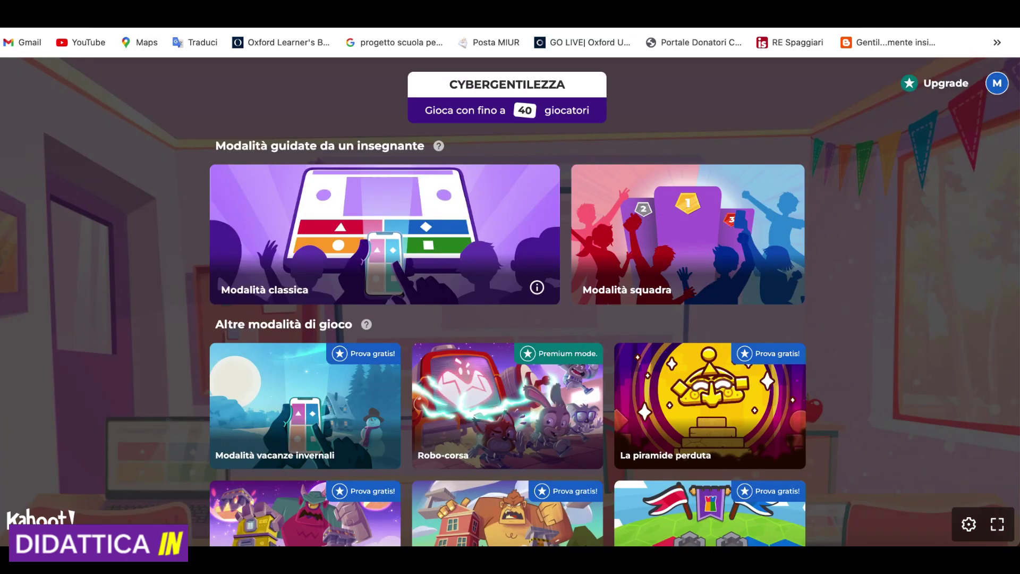
left_click(433, 280)
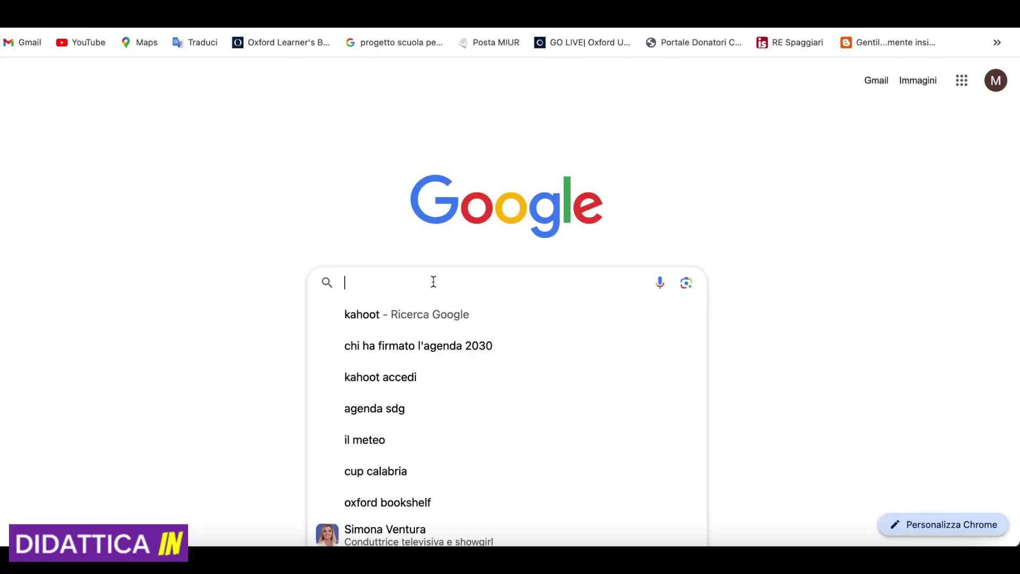
left_click(419, 320)
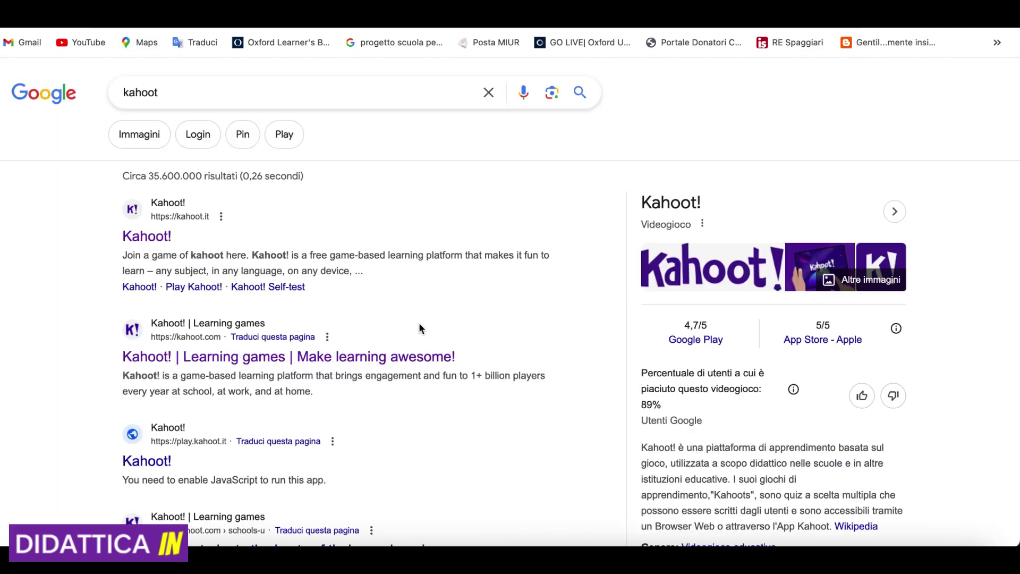
left_click(153, 239)
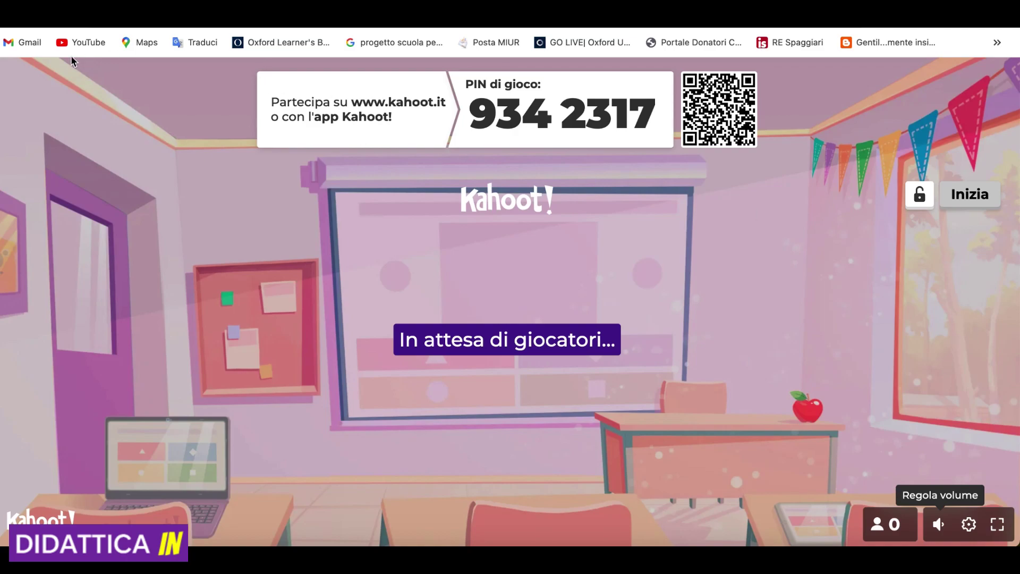
- Leave the waiting room and open the AGENDA 2030 quiz from the library for editing
key("super+Left")
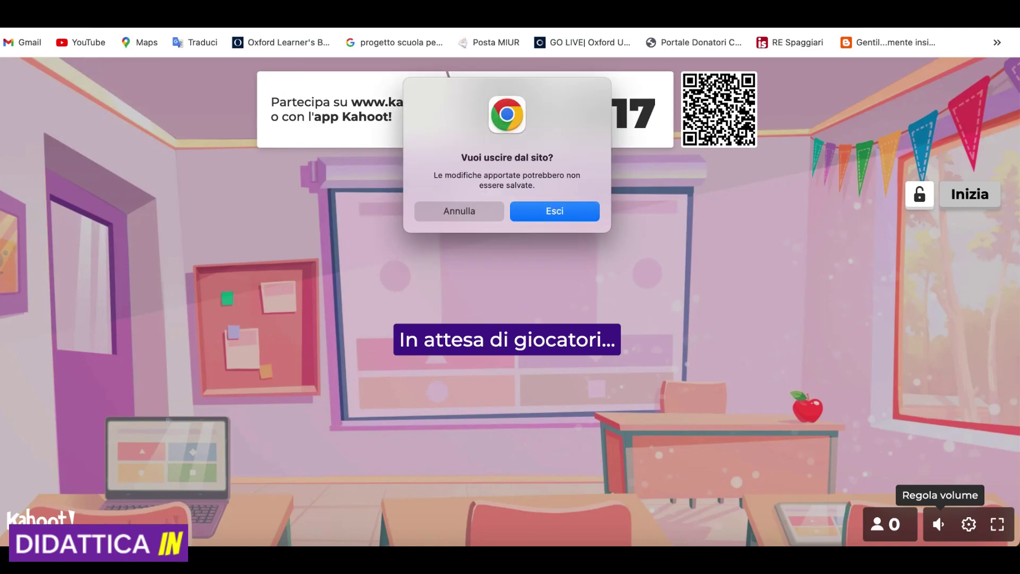
left_click(553, 211)
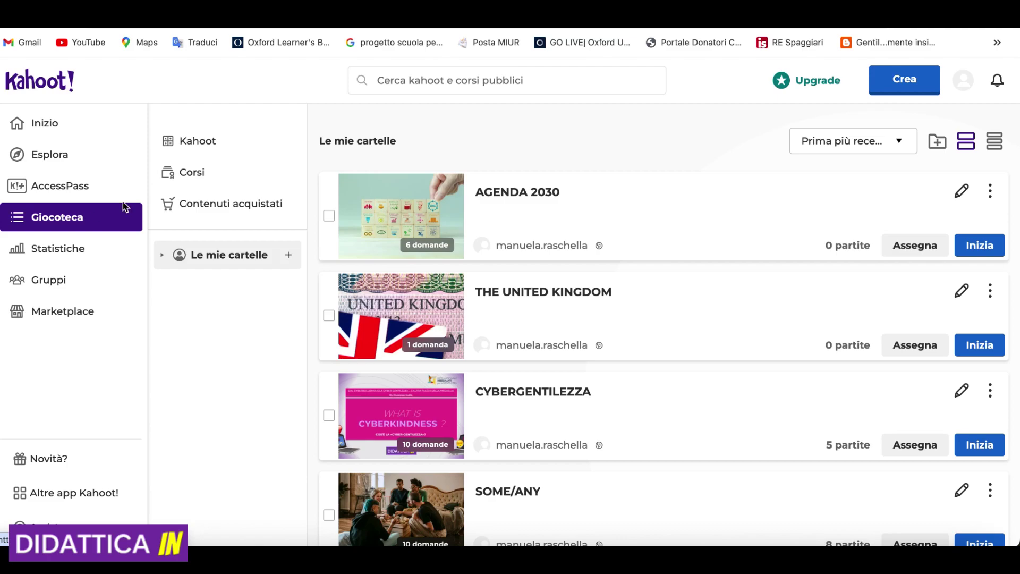
left_click(509, 194)
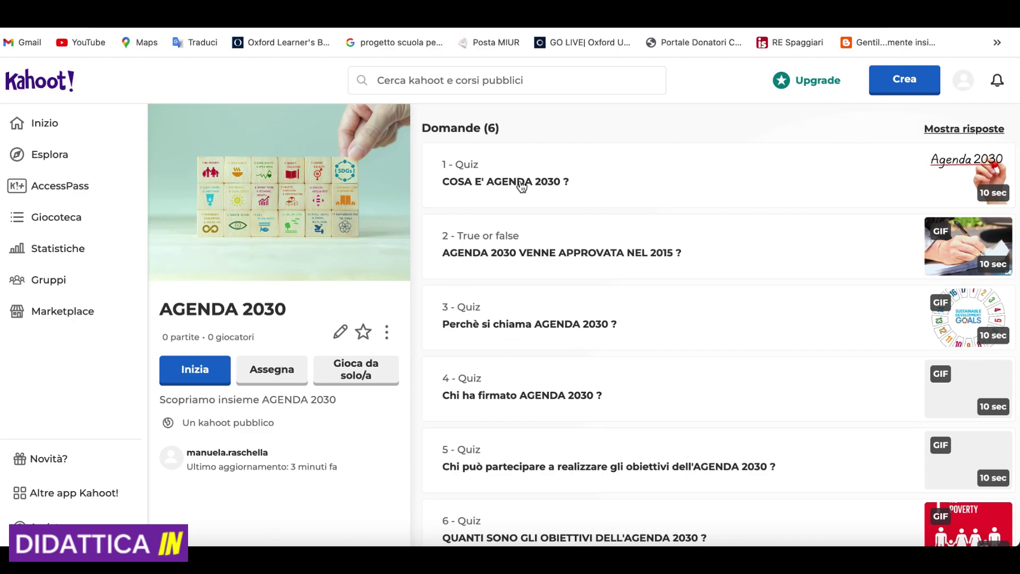
left_click(341, 333)
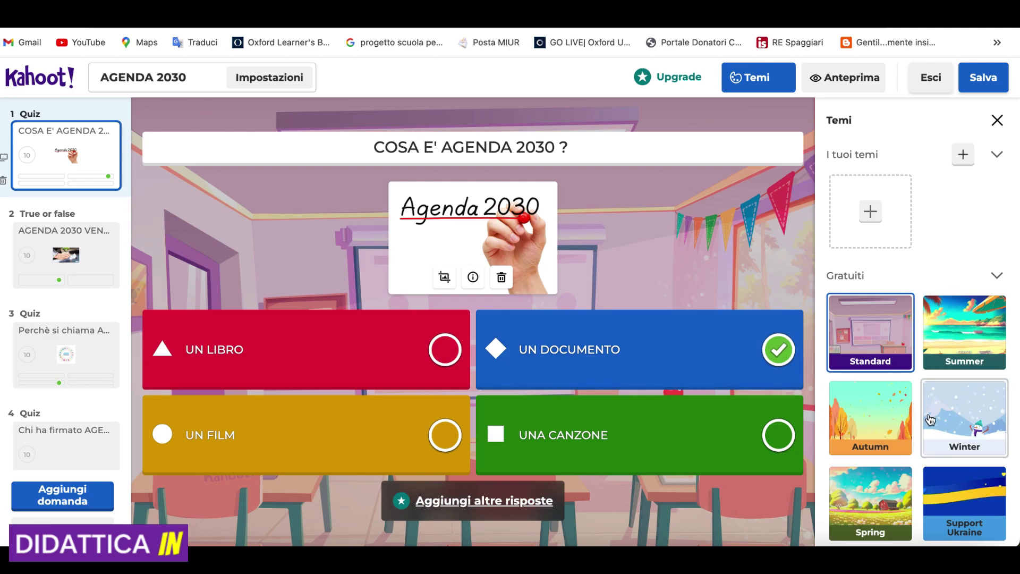
- Apply the Autumn theme to the quiz and view the question types available for the first question
left_click(877, 419)
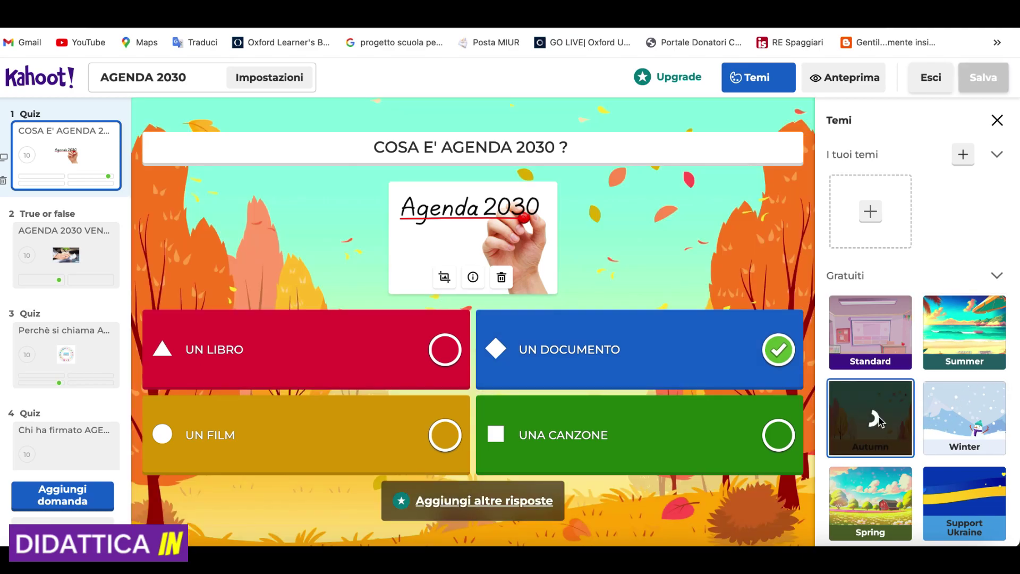
left_click(757, 78)
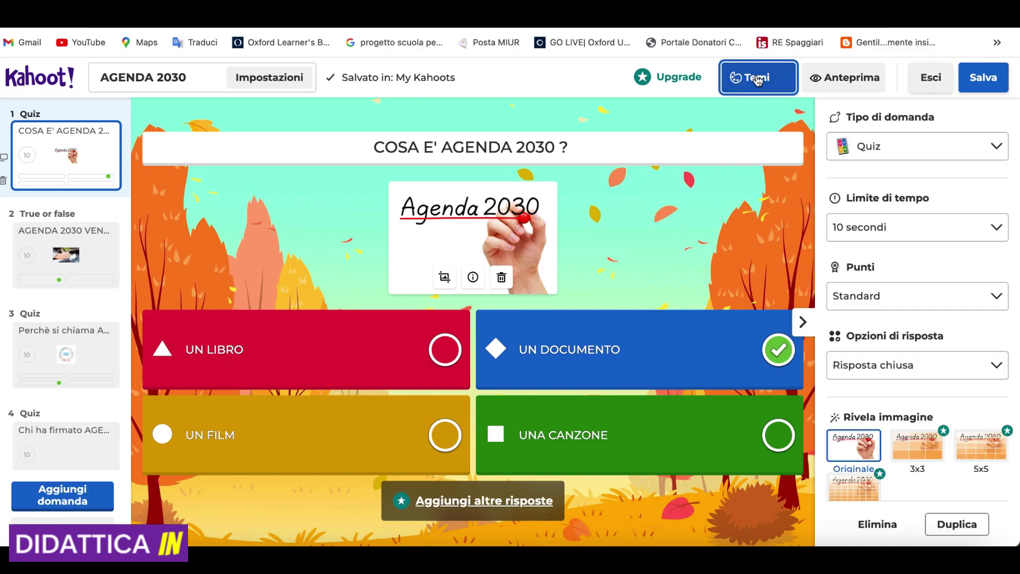
left_click(1001, 152)
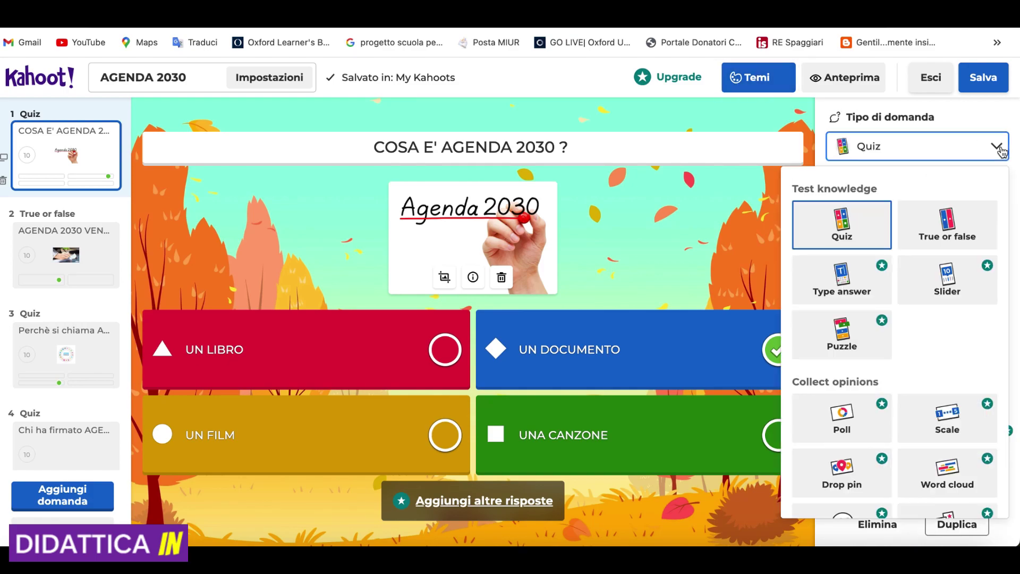
left_click(715, 225)
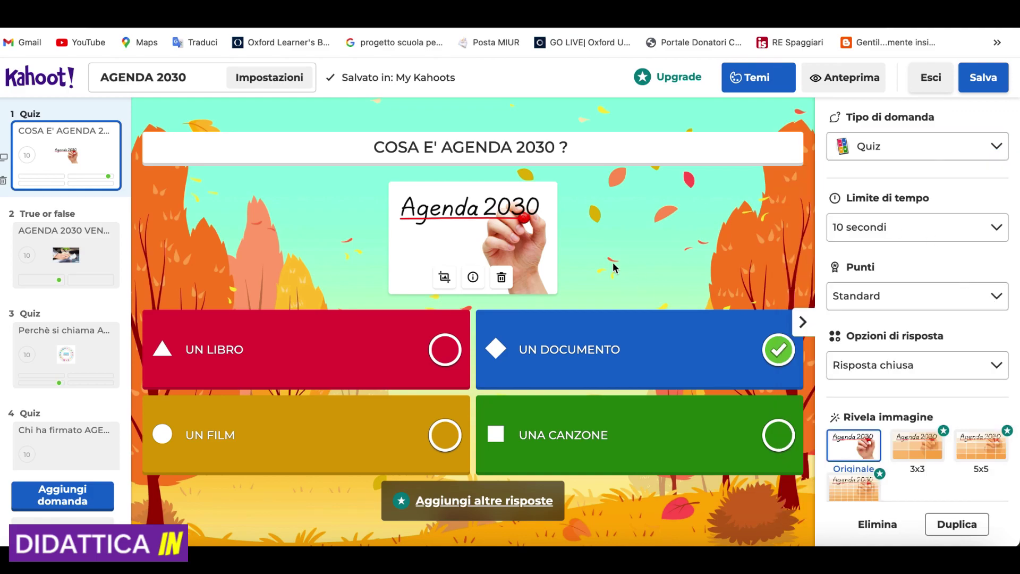
- Set the waiting-room music to "Avventura" in the settings of the AGENDA 2030 quiz
left_click(290, 78)
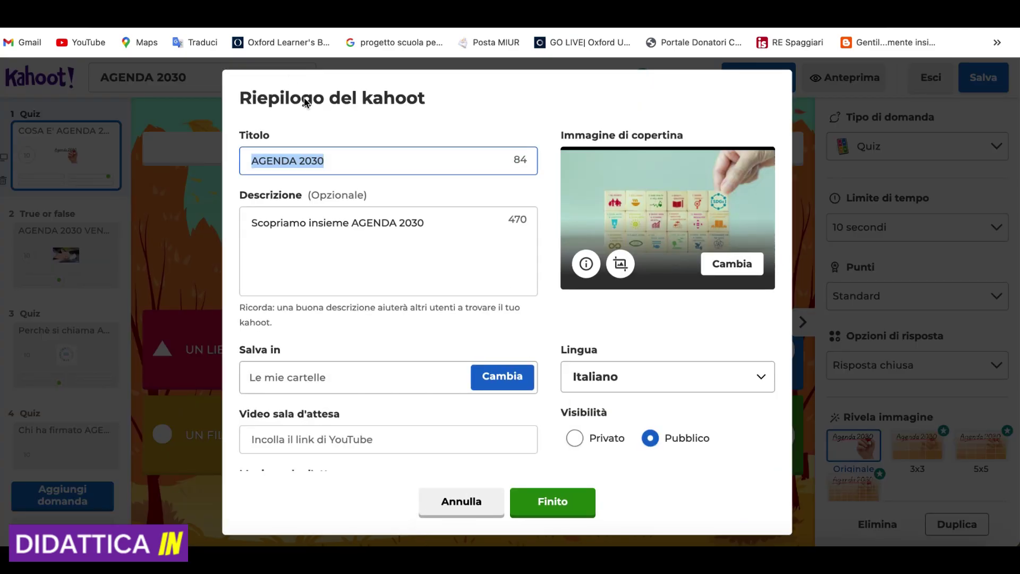
mouse_move(592, 435)
scroll(544, 427, "down", 2)
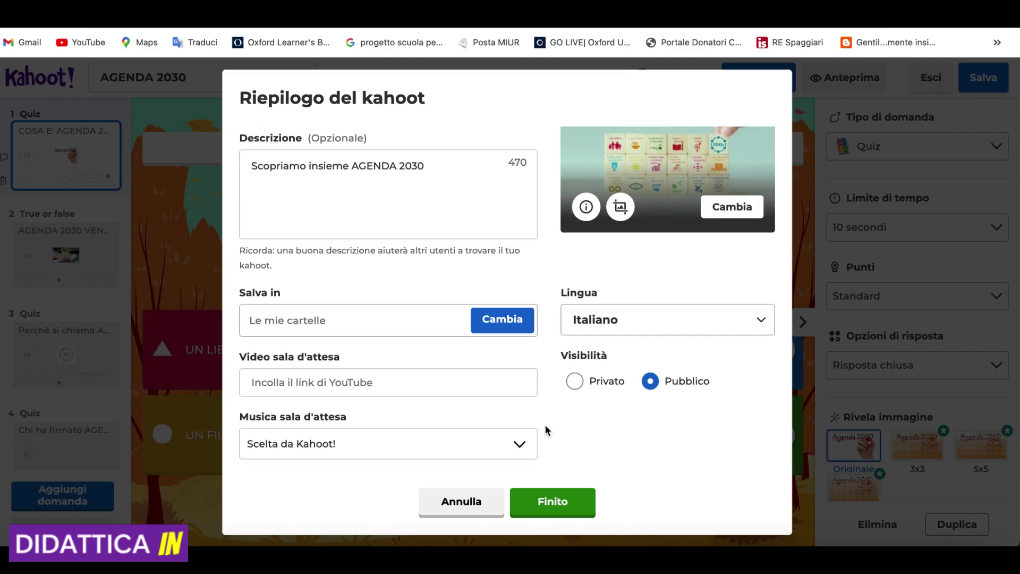
left_click(516, 447)
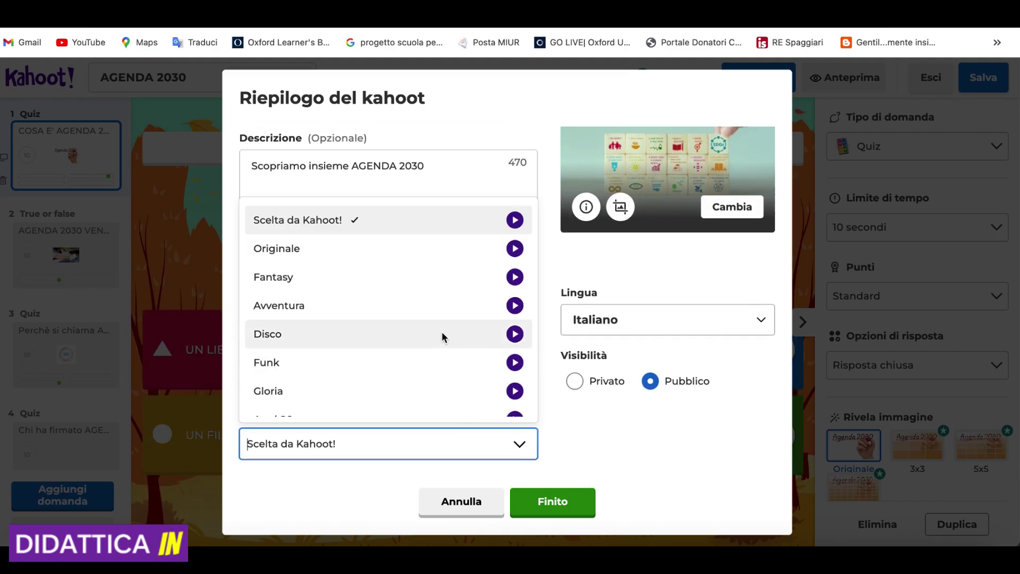
left_click(470, 304)
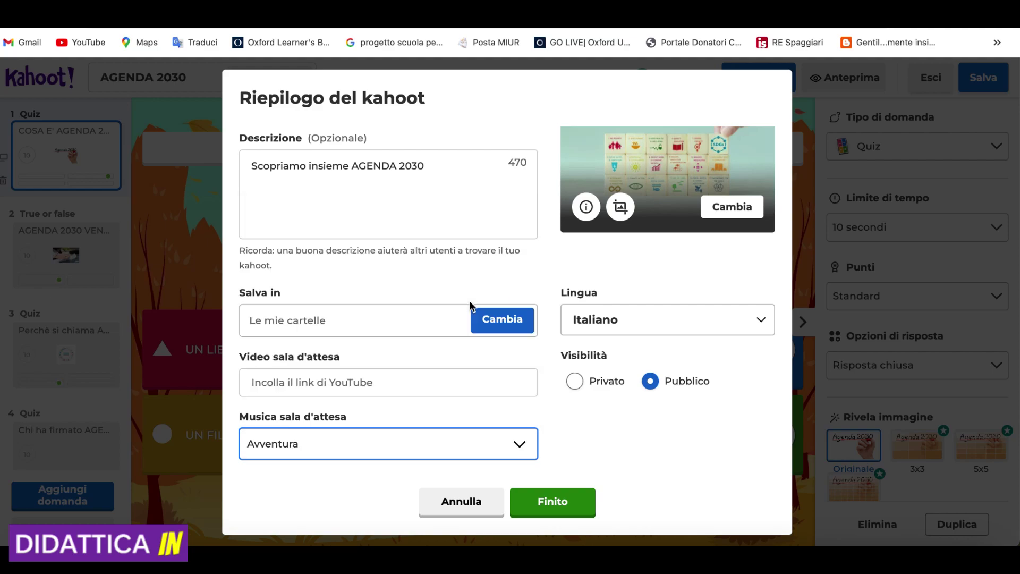
- Listen to the previews of the Avventura and Fantasy waiting-room tracks and confirm the quiz settings with Avventura selected
left_click(527, 445)
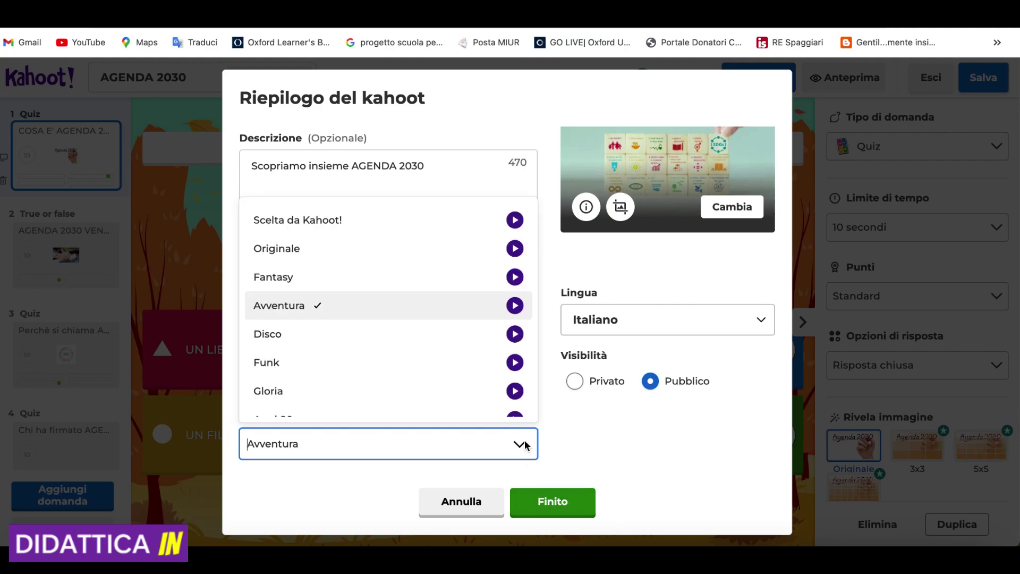
left_click(514, 306)
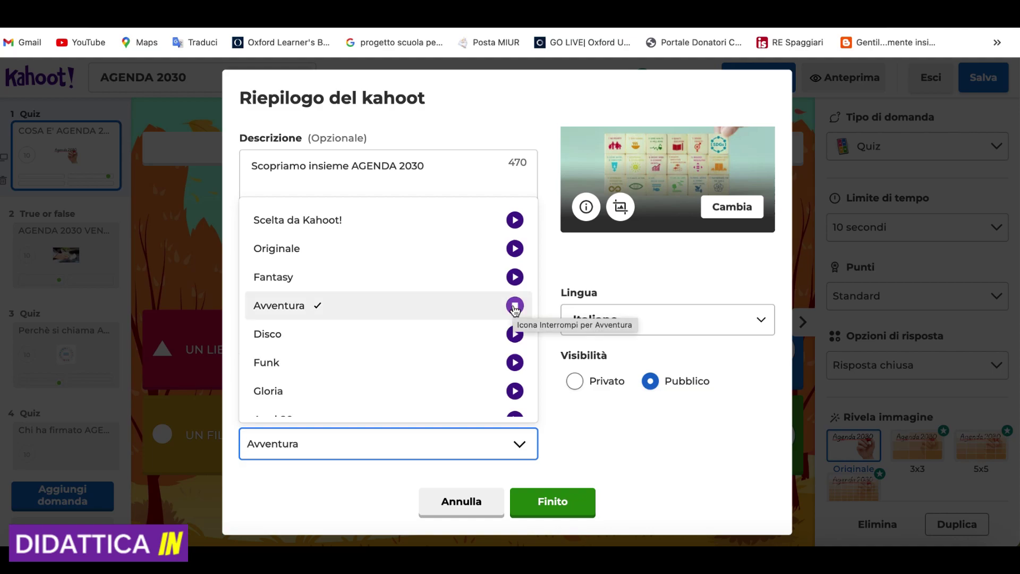
left_click(515, 278)
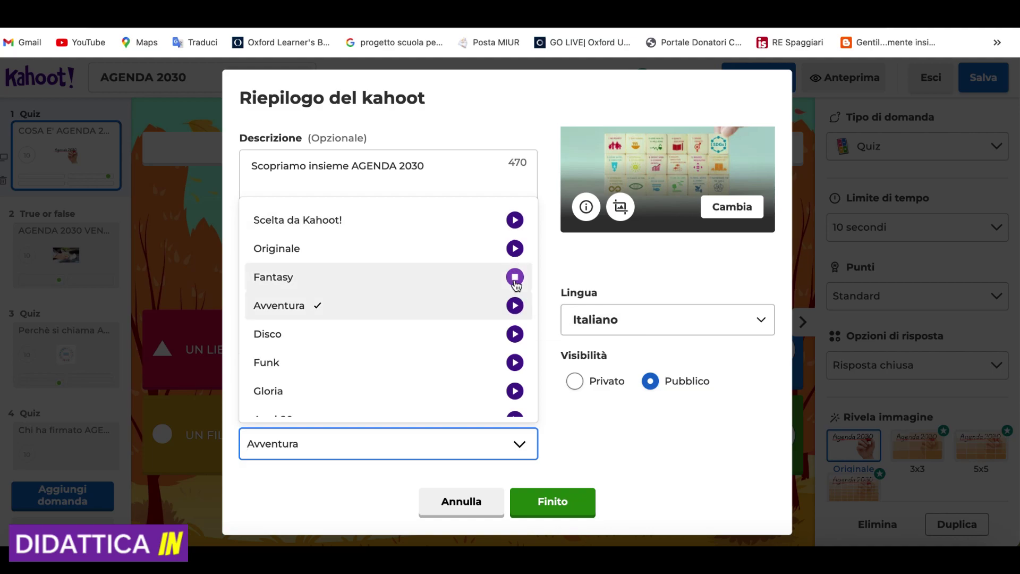
left_click(547, 502)
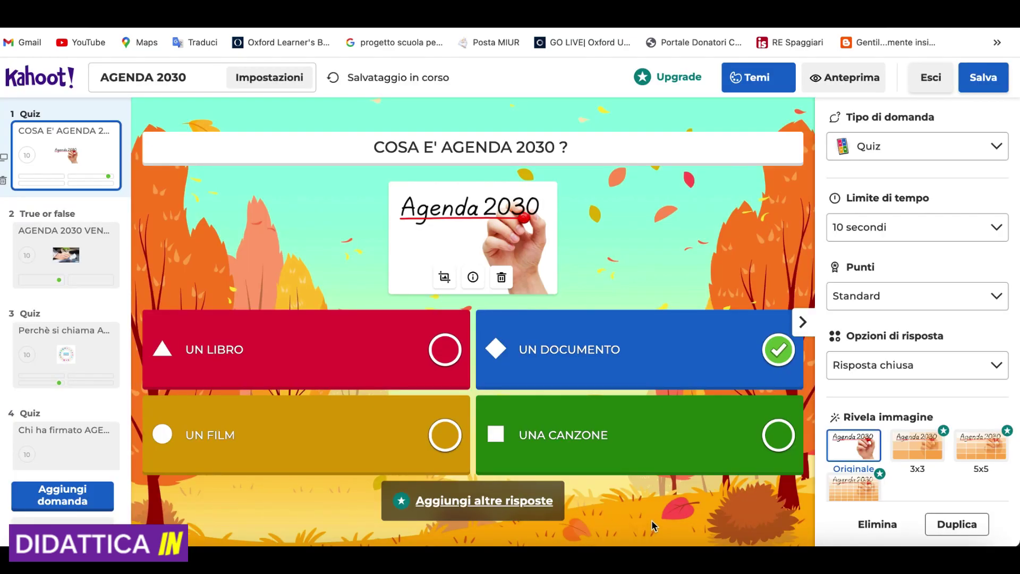
- Leave the quiz editor and return to the library, keeping the modifications
left_click(51, 80)
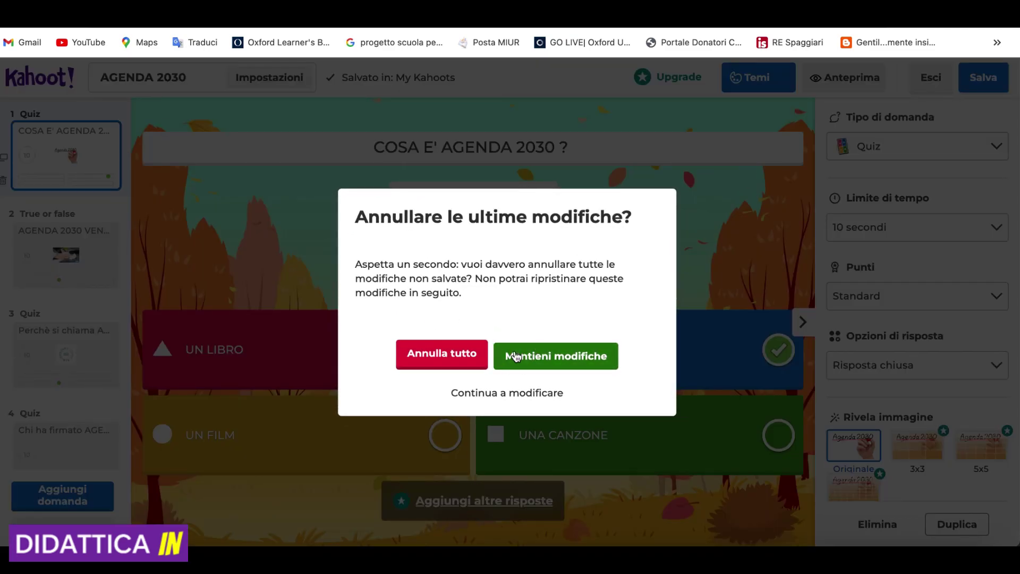
left_click(544, 356)
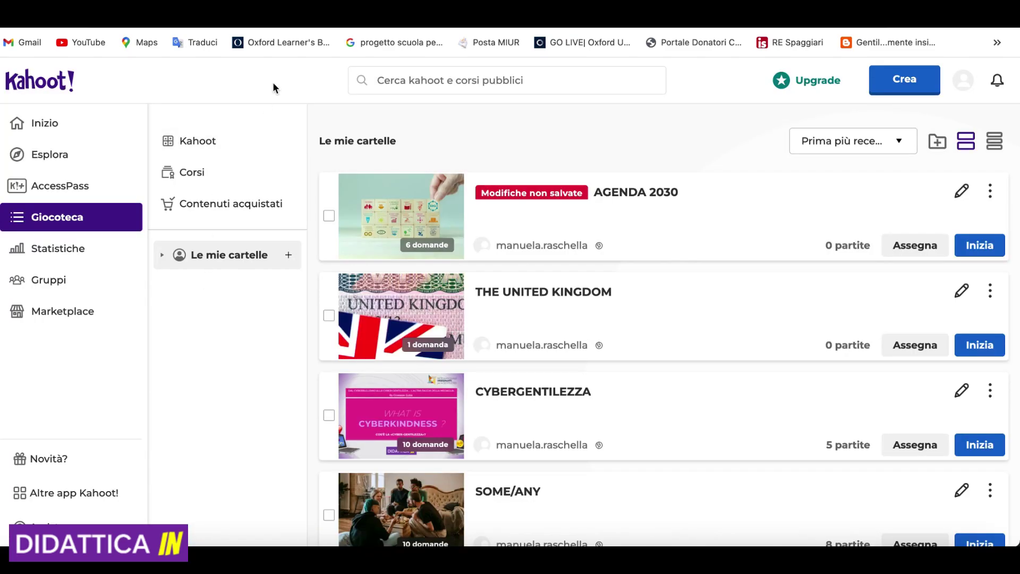
- Look through the quizzes in the library and view the search suggestions and categories for public kahoots
scroll(516, 396, "down", 6)
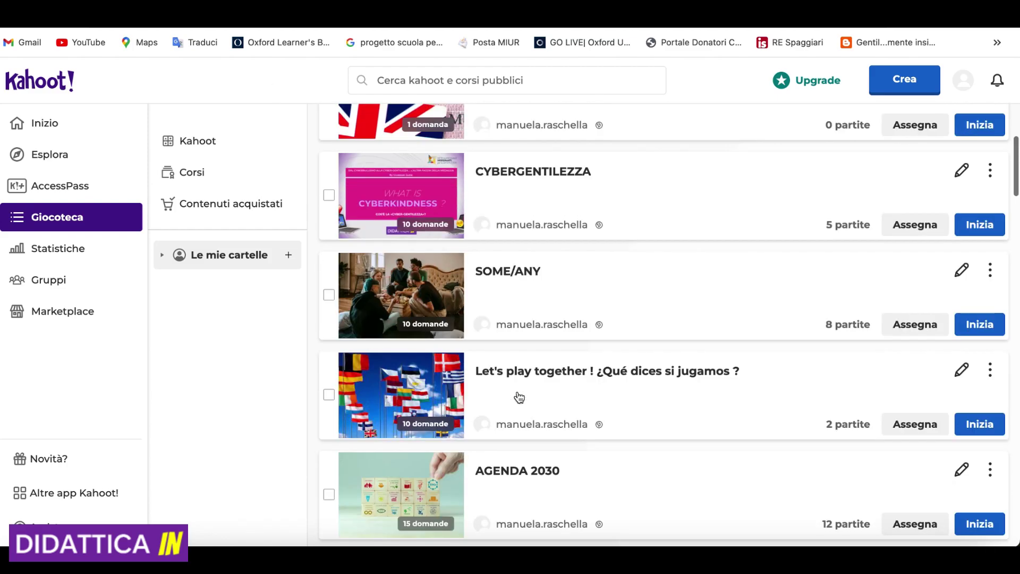
scroll(517, 397, "down", 8)
scroll(515, 398, "up", 15)
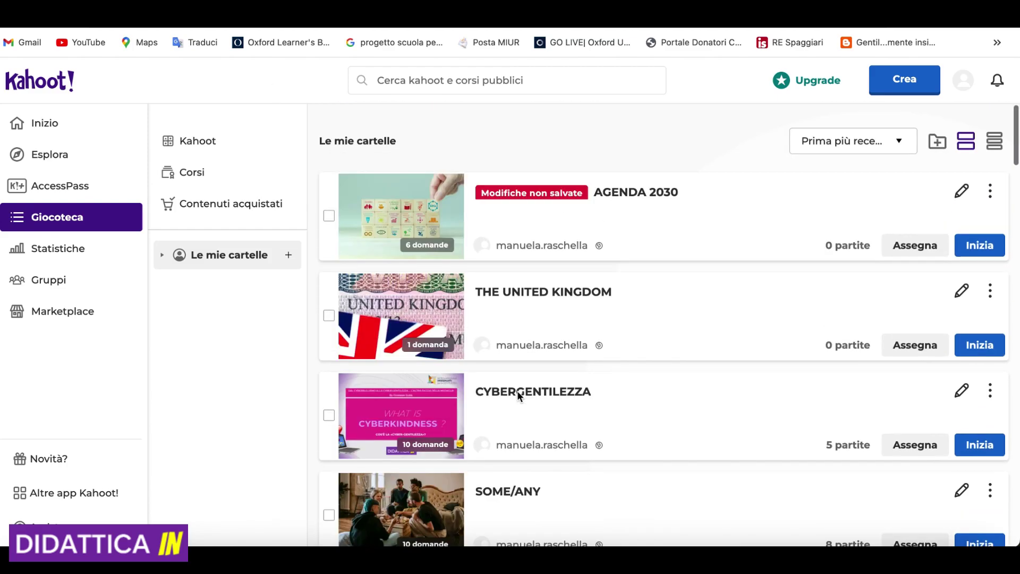
left_click(510, 82)
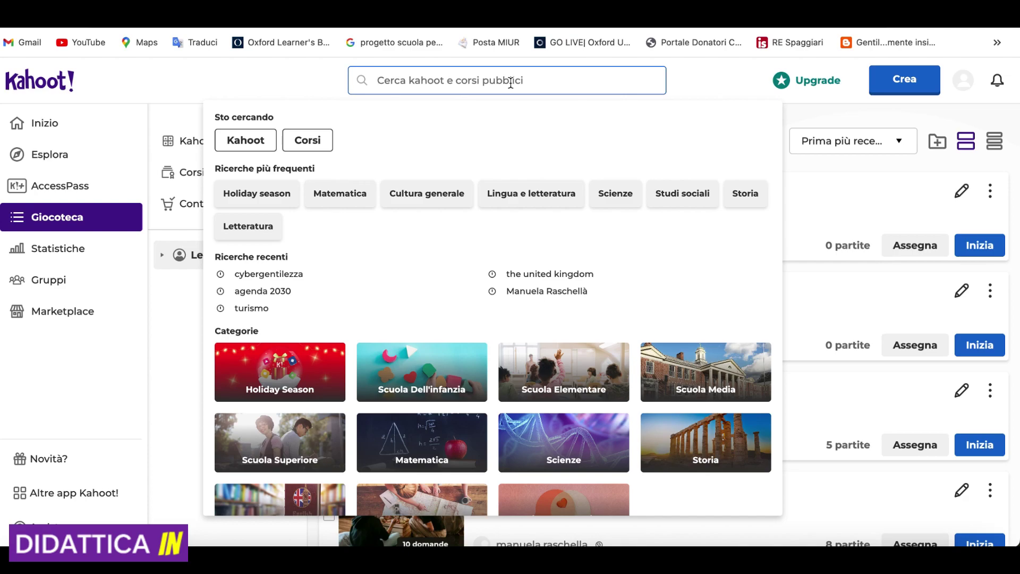
left_click(250, 94)
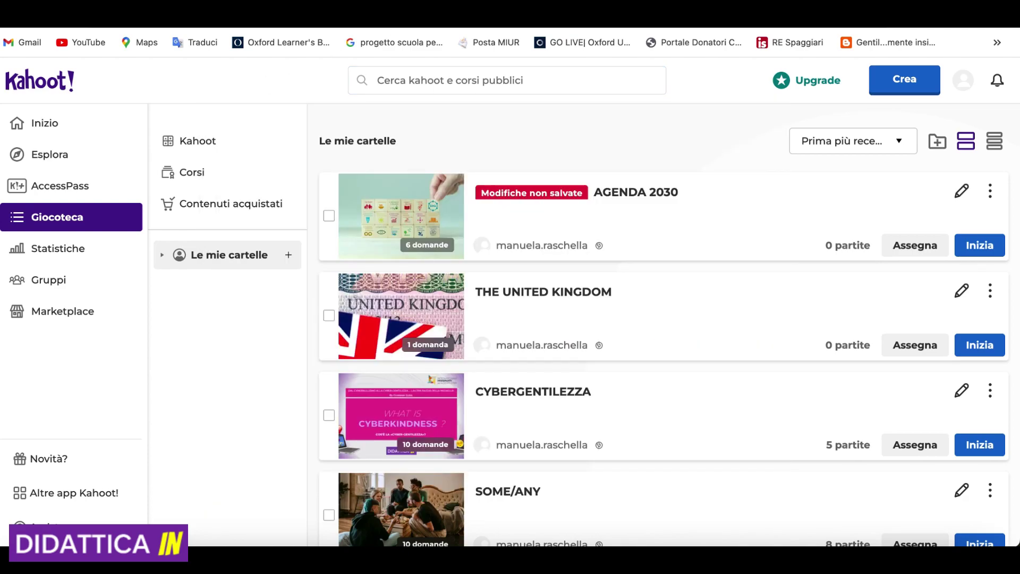